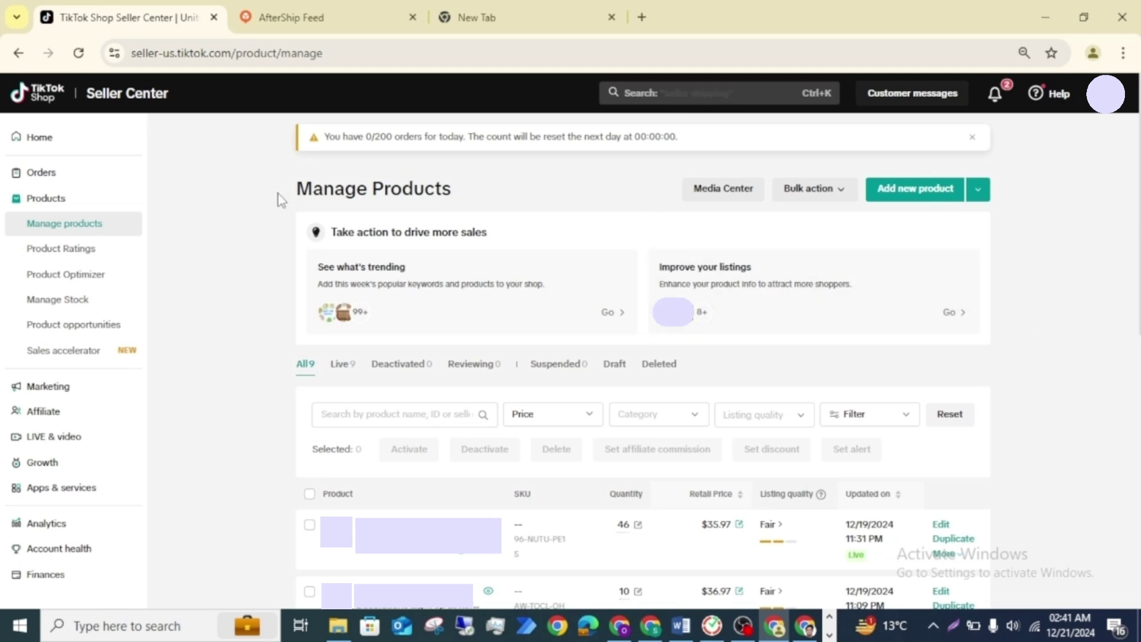
Step: Switch to the AfterShip Feed window and choose Amazon US as the eCommerce platform, continuing to the Amazon Seller Central installation page
{"action": "left_click", "coordinate": [808, 626]}
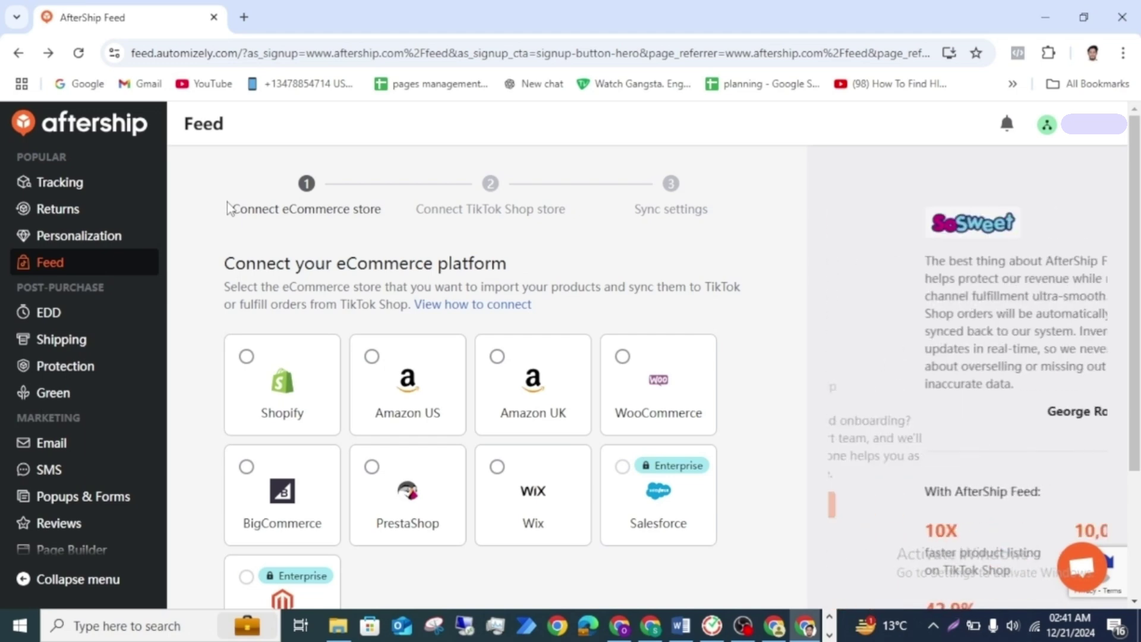
{"action": "left_click", "coordinate": [269, 392]}
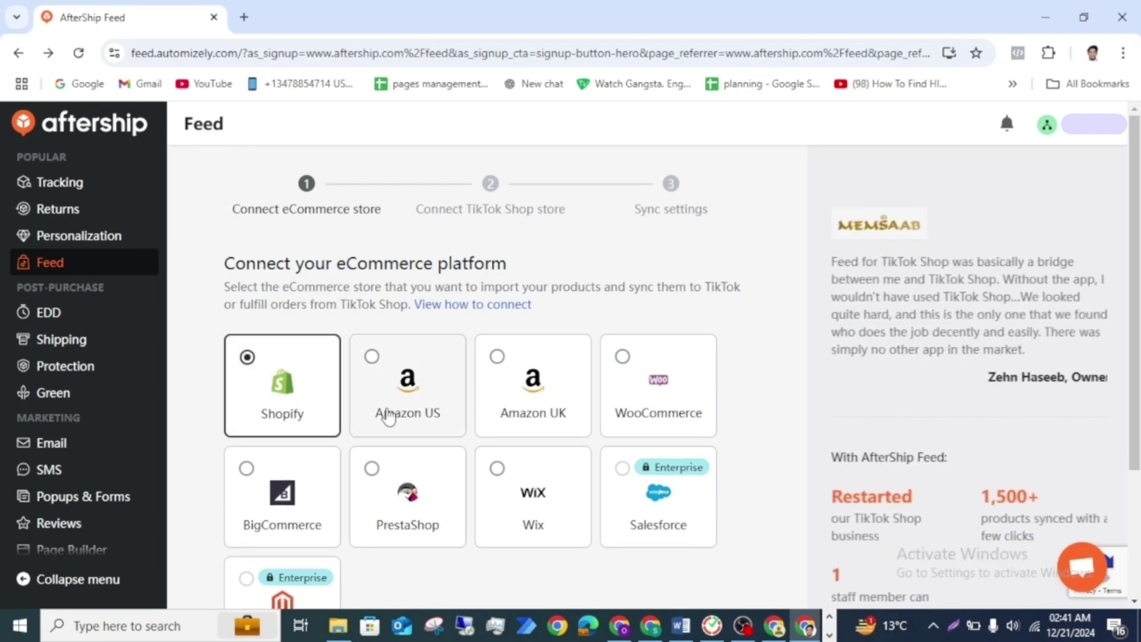
{"action": "left_click", "coordinate": [388, 417]}
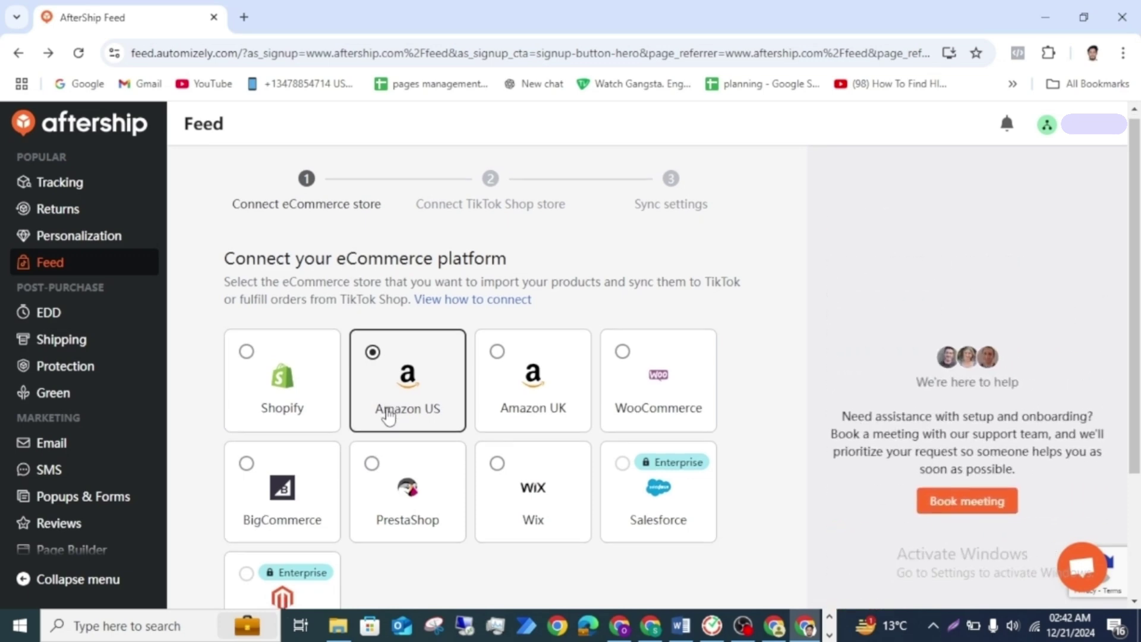
{"action": "scroll", "coordinate": [388, 416], "scroll_direction": "down", "scroll_amount": 1}
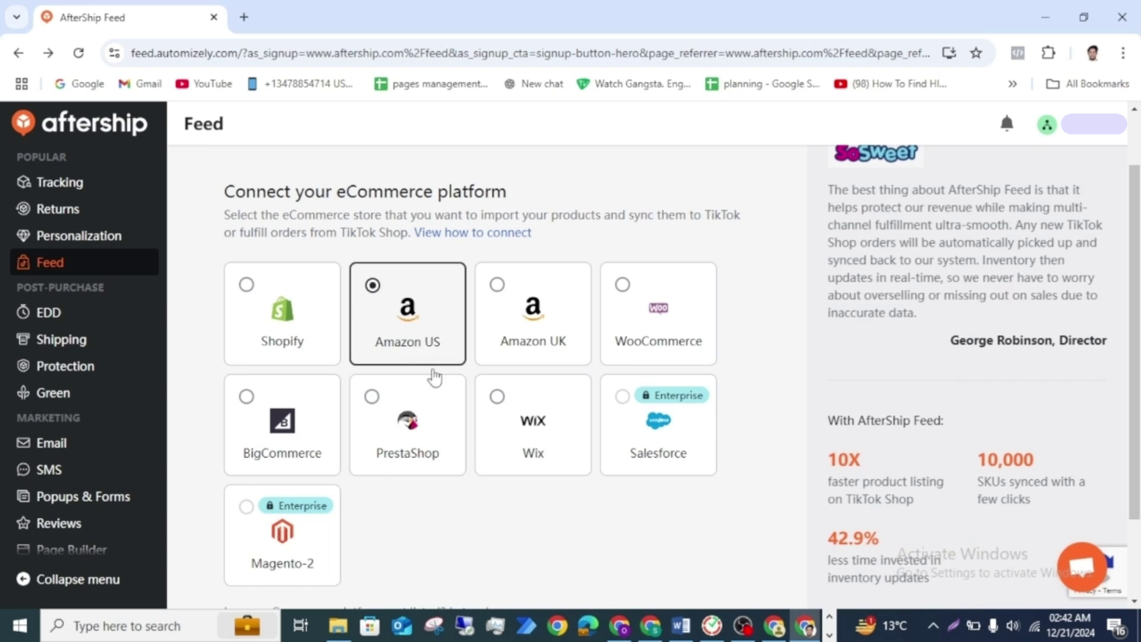
{"action": "scroll", "coordinate": [434, 376], "scroll_direction": "down", "scroll_amount": 2}
{"action": "left_click", "coordinate": [727, 571]}
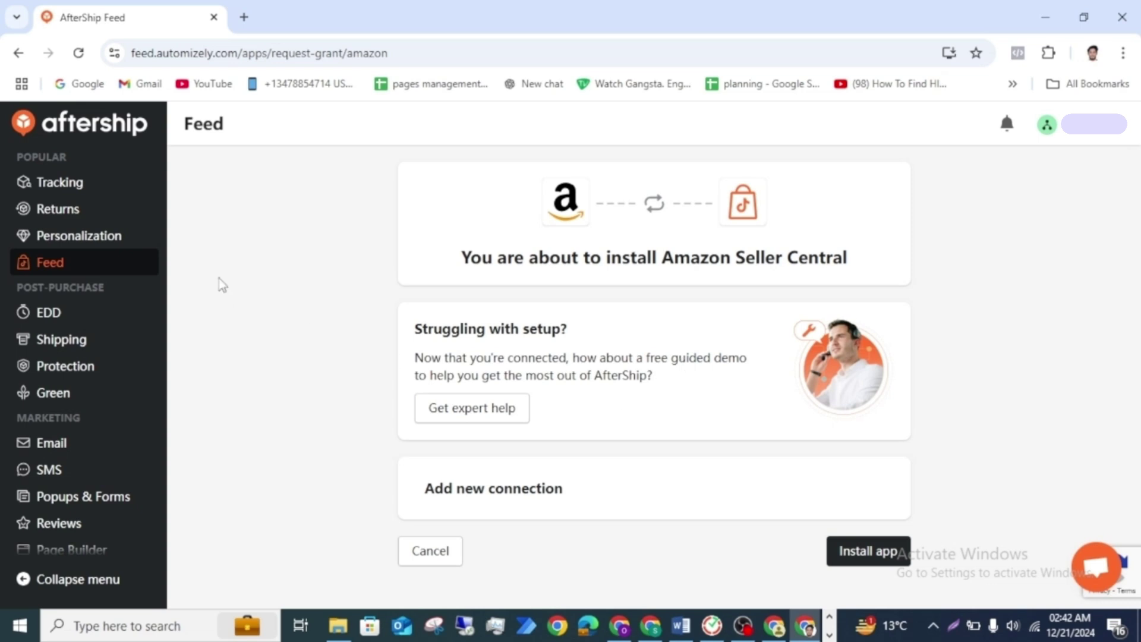
Step: Cancel the Amazon Seller Central installation and return to the Feed onboarding page
{"action": "mouse_move", "coordinate": [84, 269]}
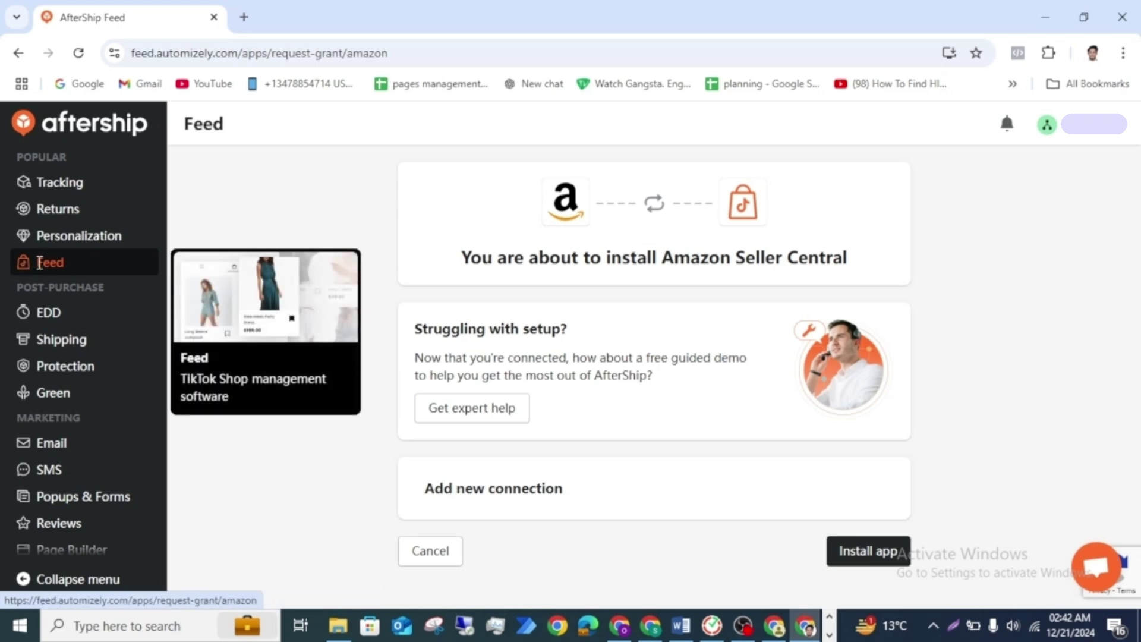
{"action": "left_click", "coordinate": [408, 558]}
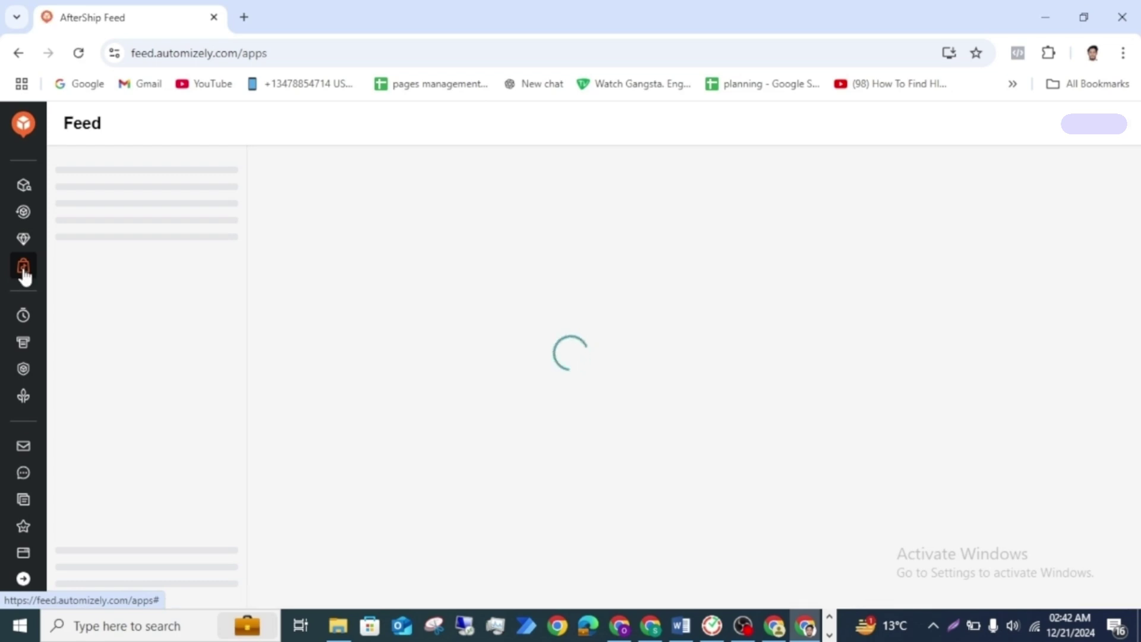
{"action": "mouse_move", "coordinate": [24, 271]}
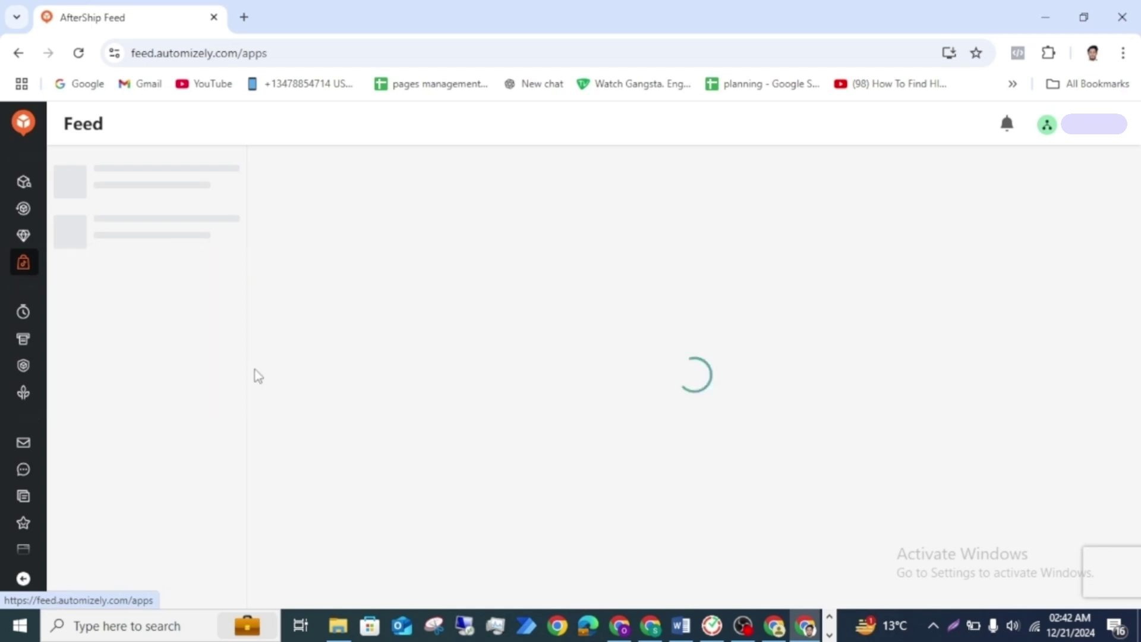
{"action": "mouse_move", "coordinate": [102, 237]}
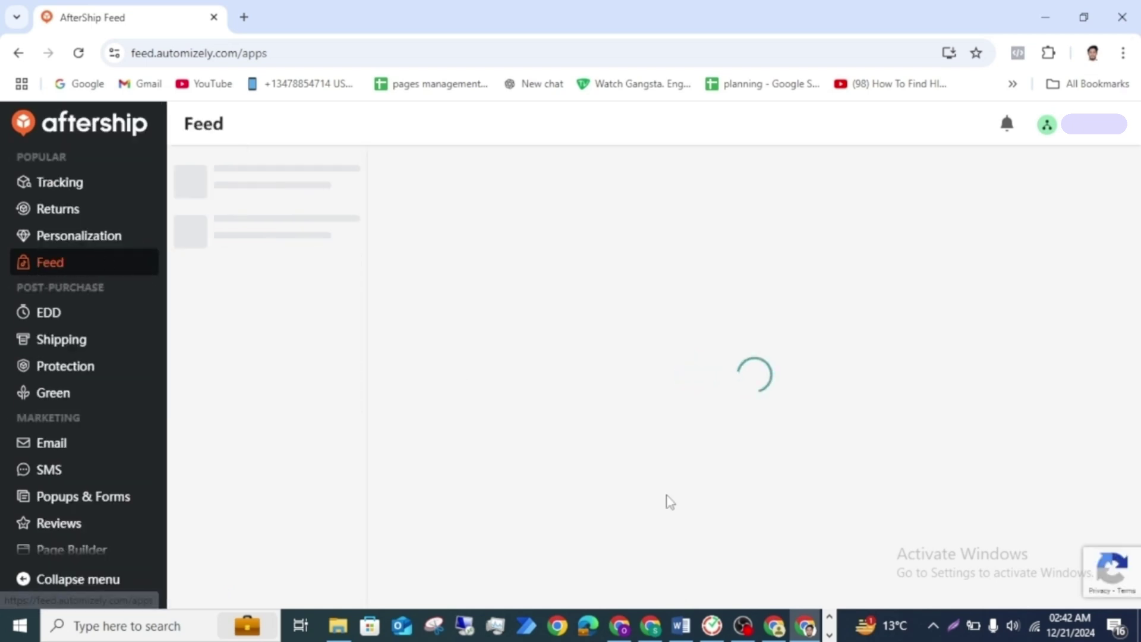
{"action": "mouse_move", "coordinate": [775, 636]}
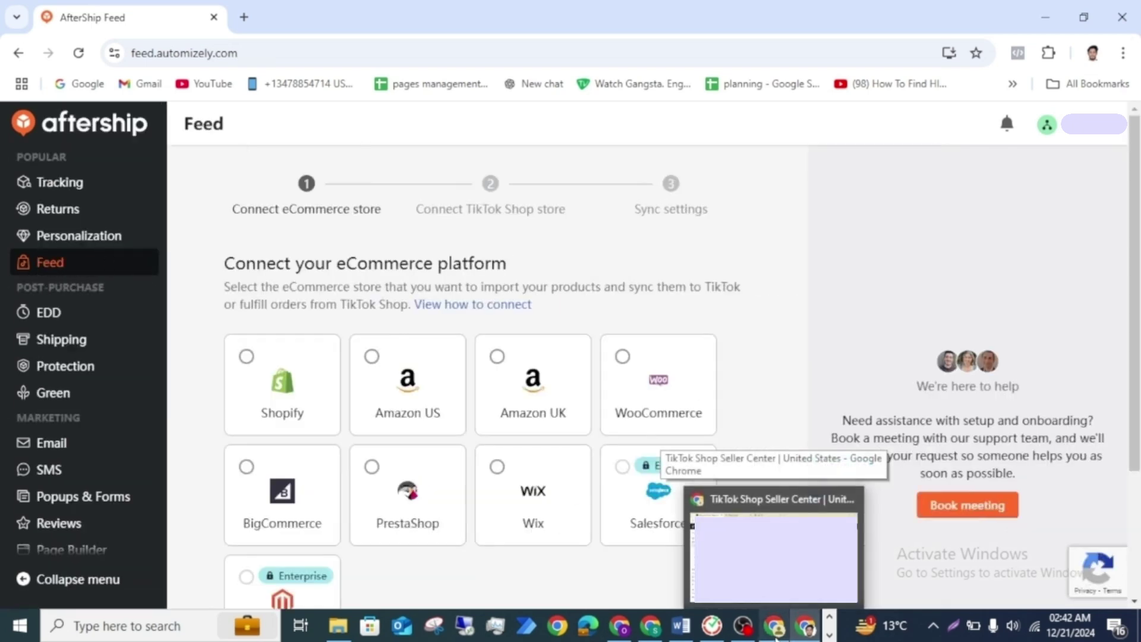
Step: In the AfterShip Feed products of the other browser window, map the first product to the TikTok Shop channel with TikTok Shop auto recommendation
{"action": "left_click", "coordinate": [775, 636]}
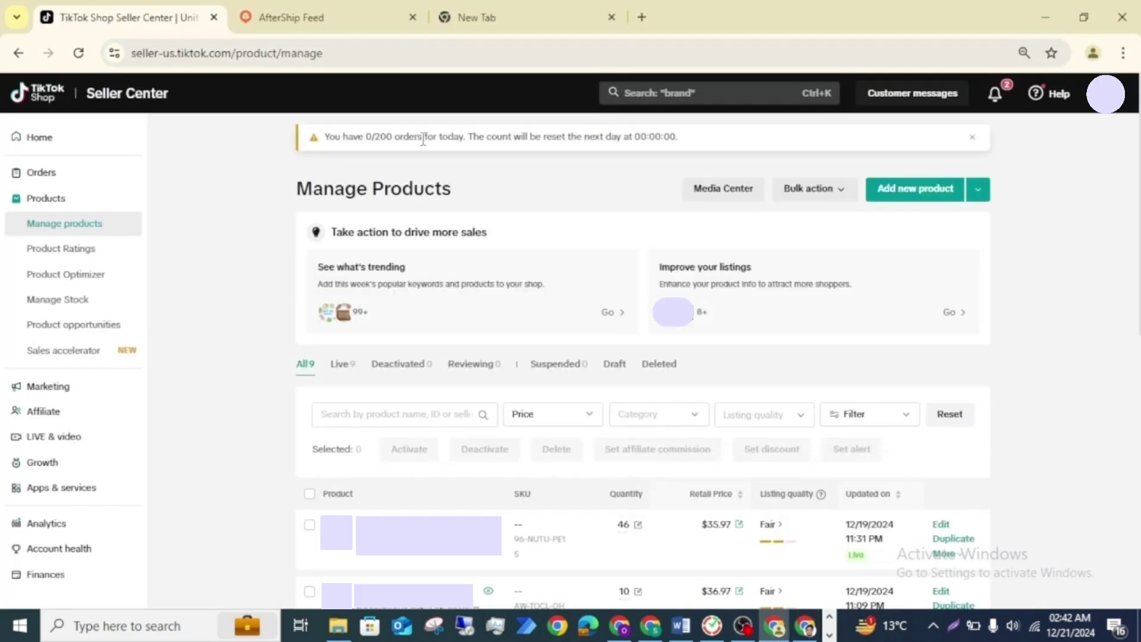
{"action": "left_click", "coordinate": [315, 8]}
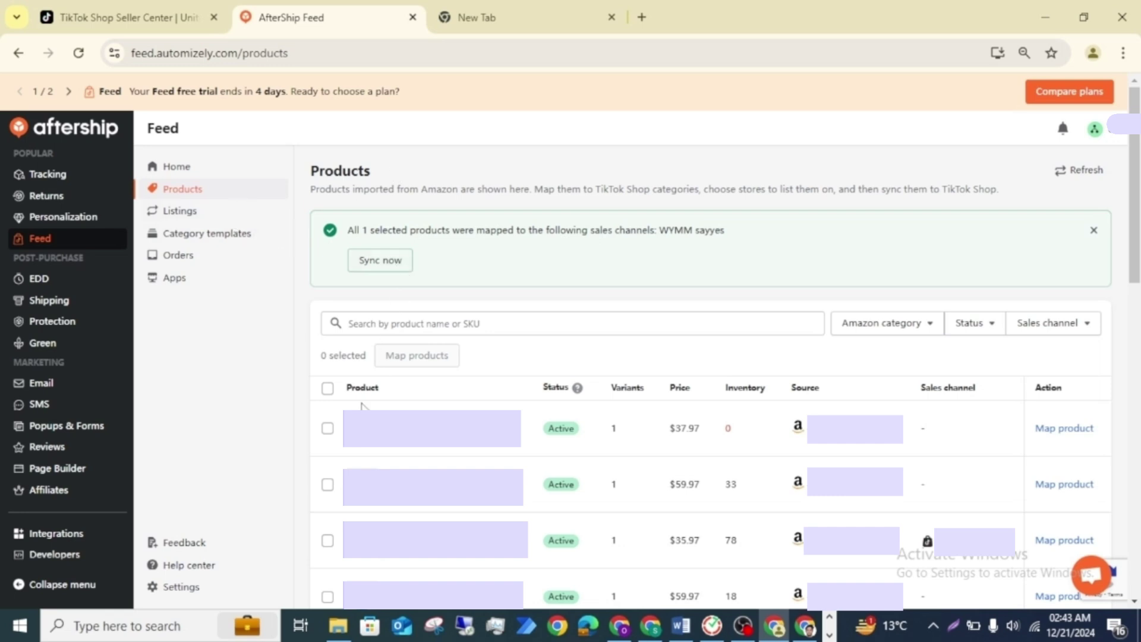
{"action": "left_click", "coordinate": [327, 428]}
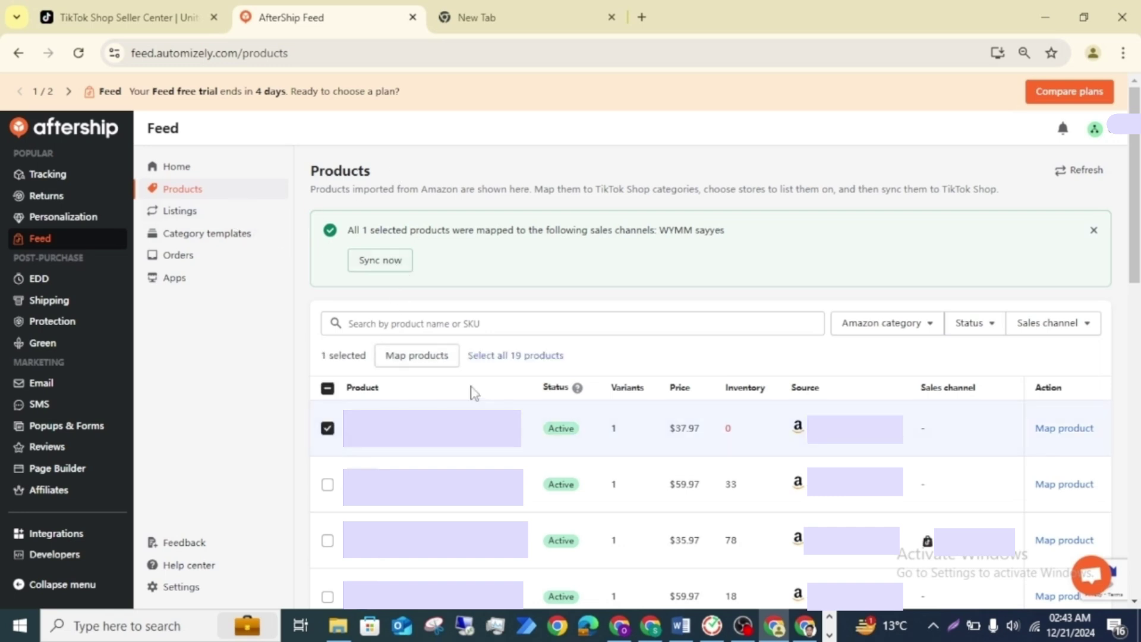
{"action": "left_click", "coordinate": [418, 360]}
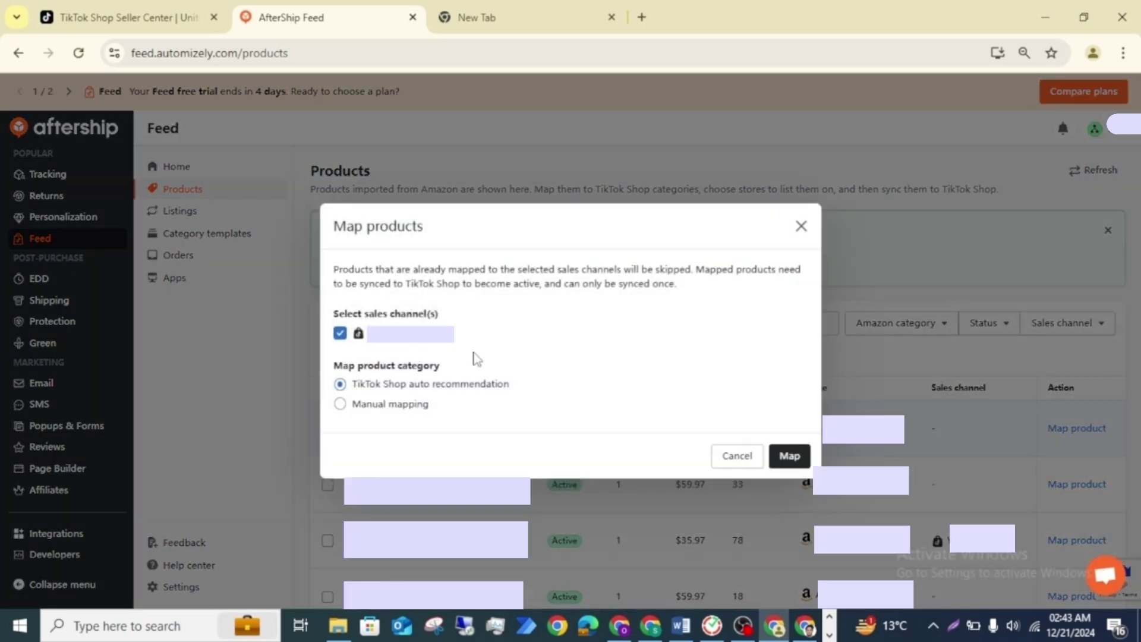
{"action": "left_click", "coordinate": [791, 463]}
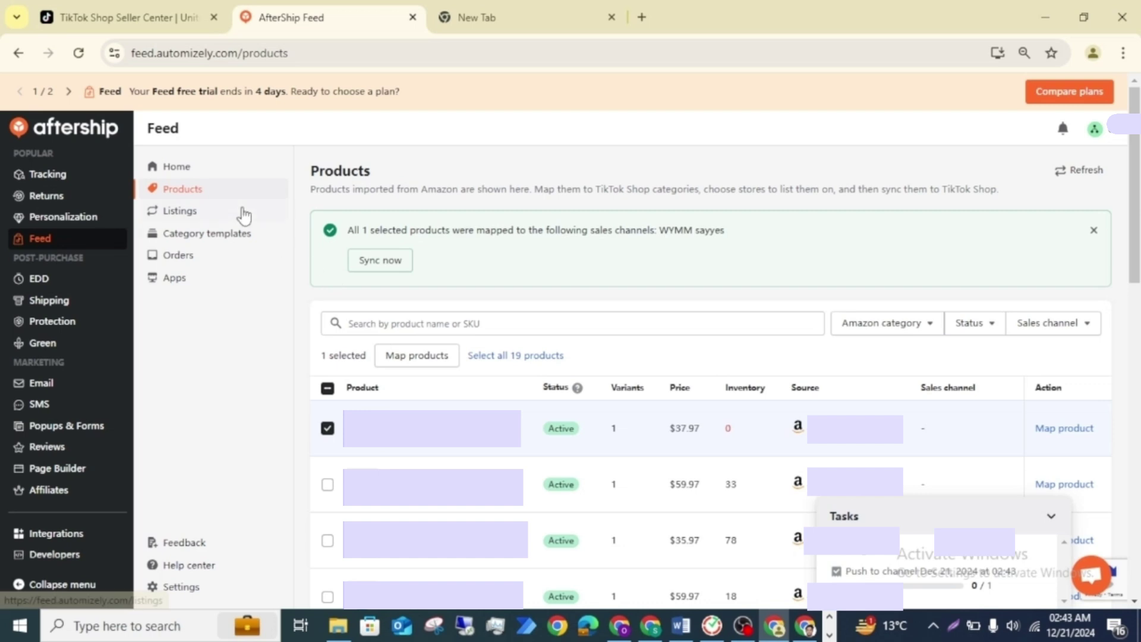
Step: Select the pending product in the listings and open its bulk edit form to go through the weight, length, width and height fields
{"action": "left_click", "coordinate": [202, 215]}
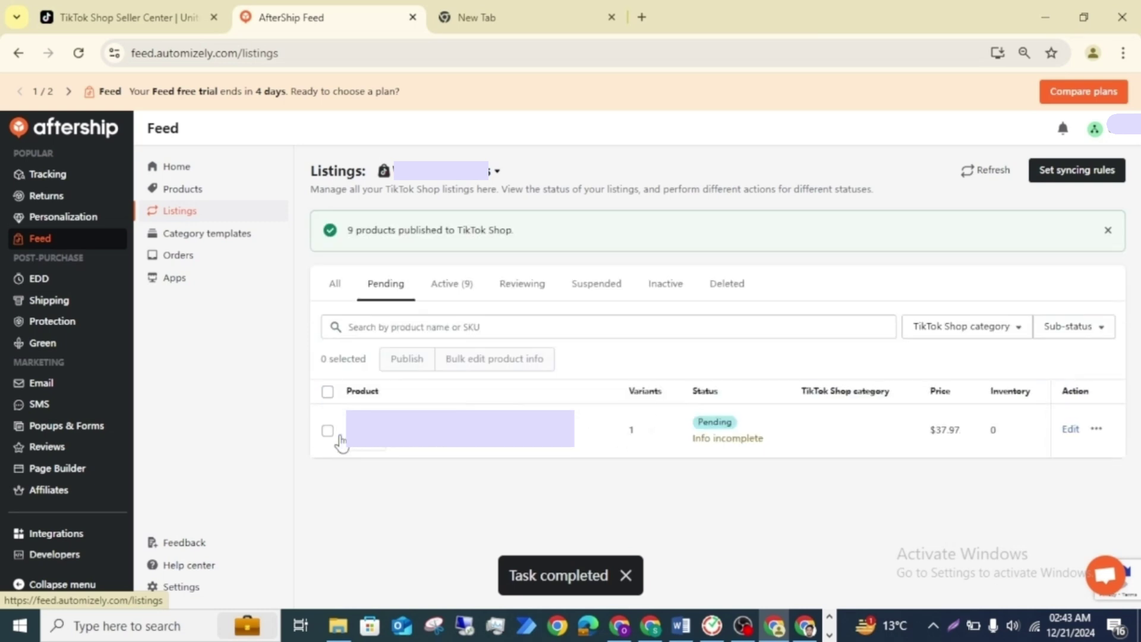
{"action": "left_click", "coordinate": [327, 430]}
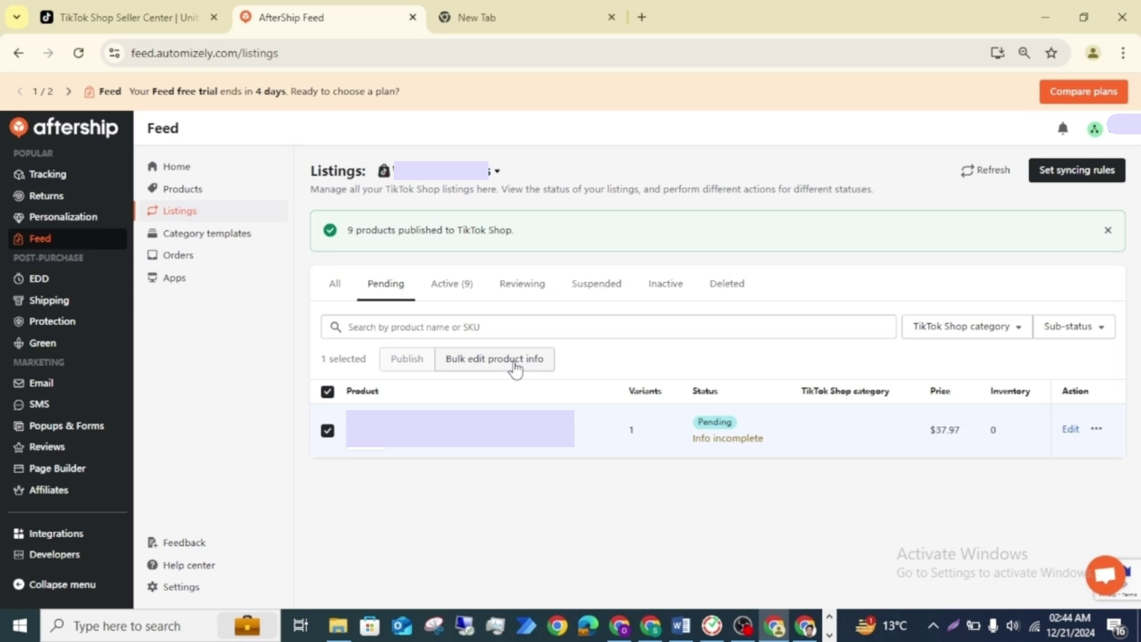
{"action": "left_click", "coordinate": [515, 367]}
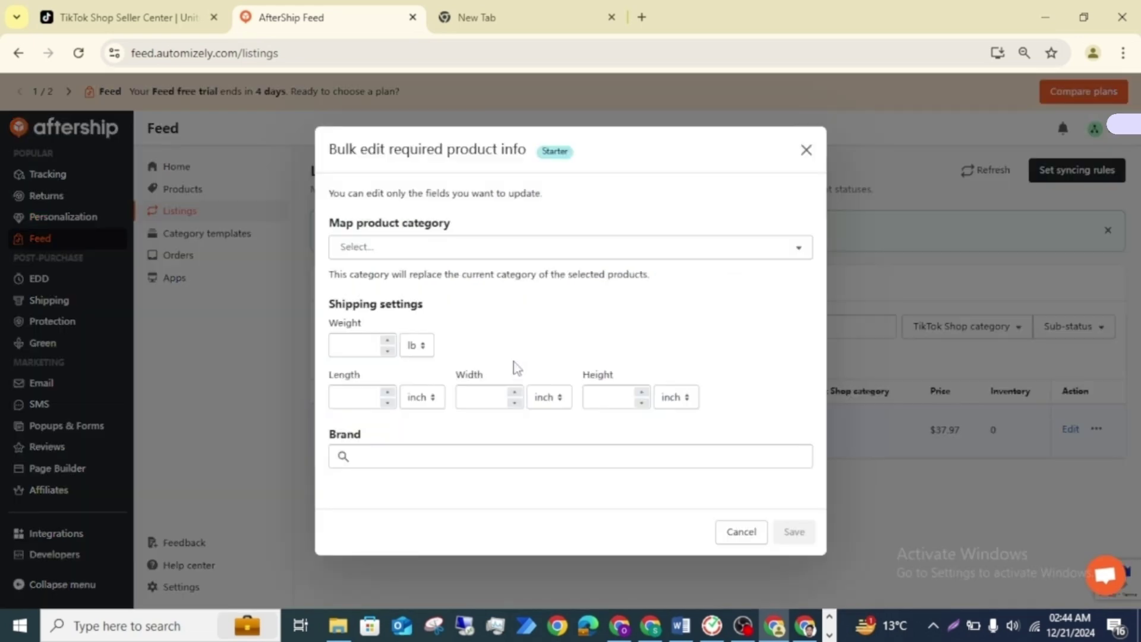
{"action": "left_click", "coordinate": [368, 350]}
{"action": "left_click", "coordinate": [355, 396]}
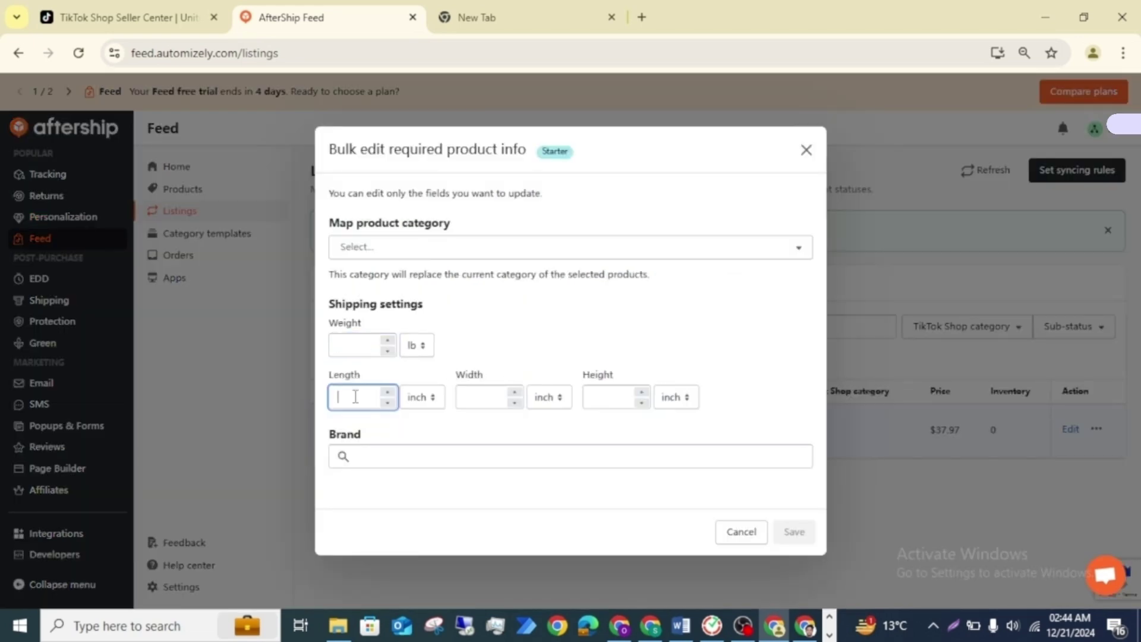
{"action": "left_click", "coordinate": [487, 390]}
{"action": "left_click", "coordinate": [598, 394]}
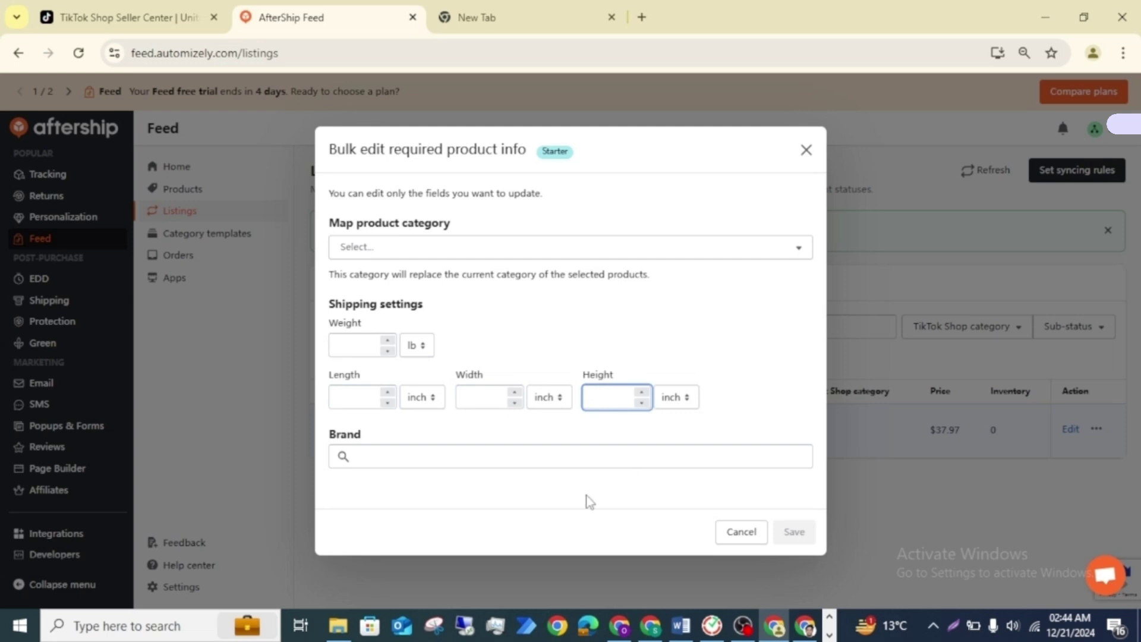
Step: Choose the brand listed just below "No brand" for the selected pending product
{"action": "left_click", "coordinate": [566, 458]}
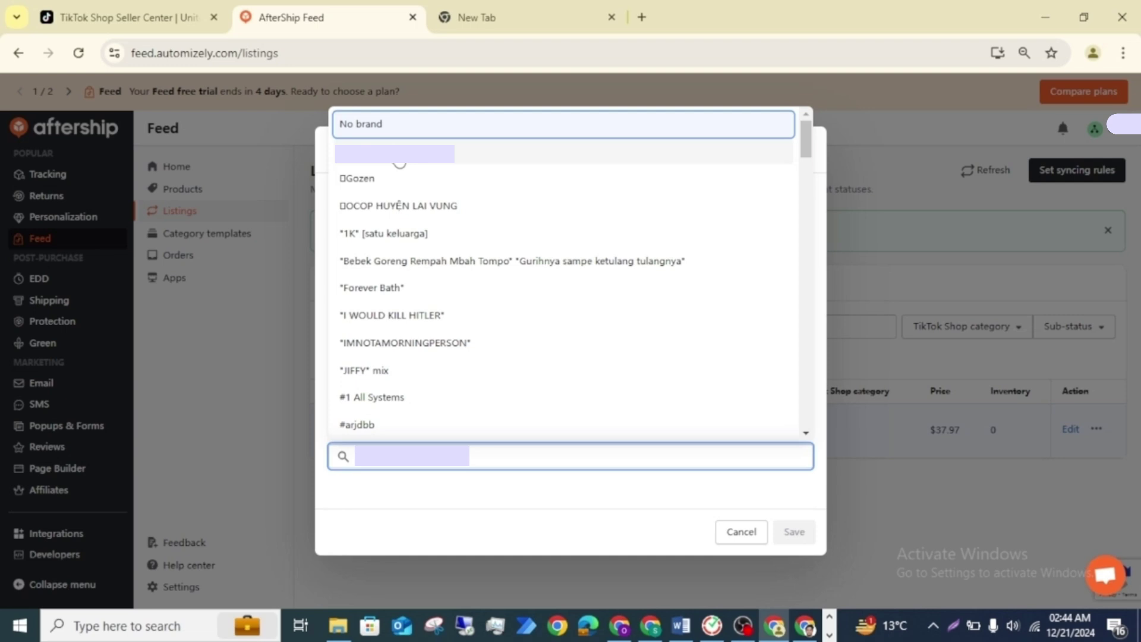
{"action": "left_click", "coordinate": [400, 156]}
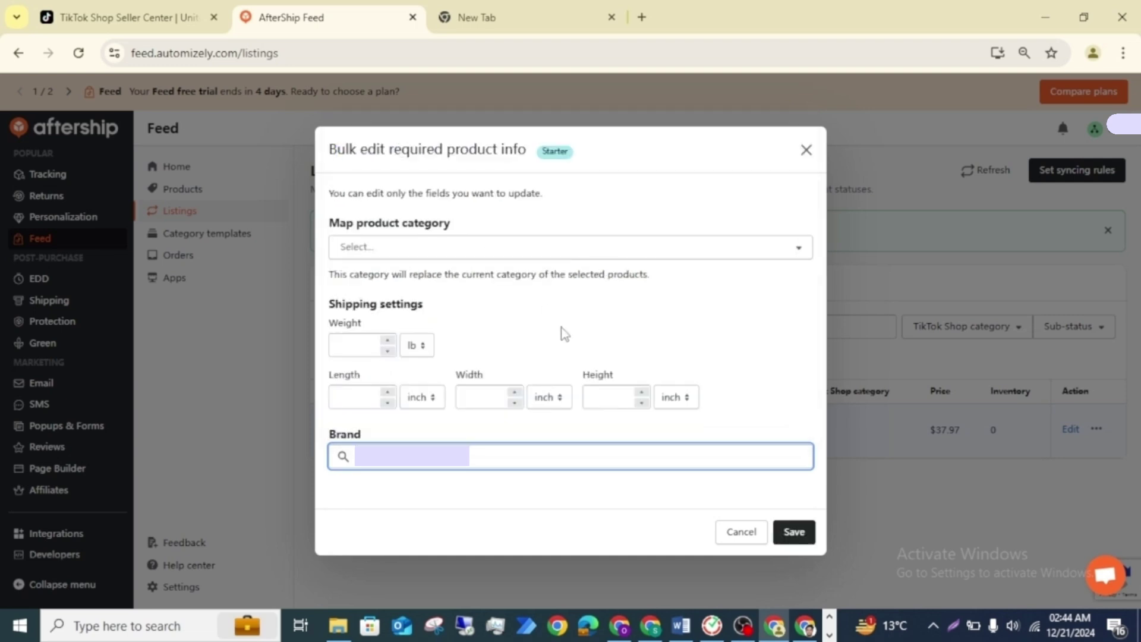
{"action": "left_click", "coordinate": [795, 533]}
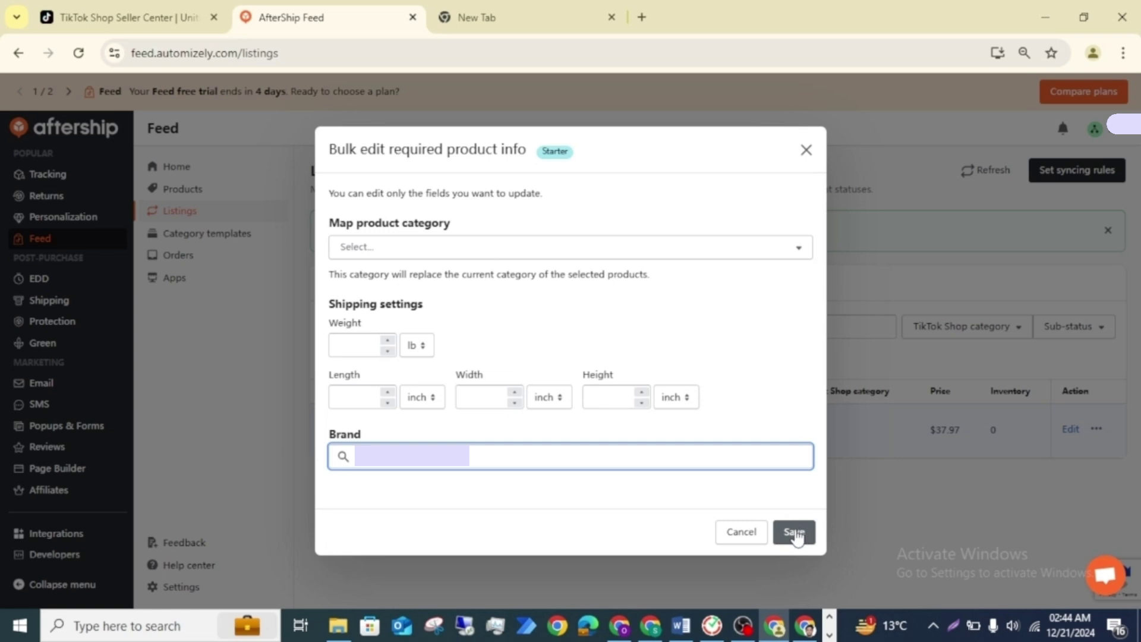
Step: Browse the product category options for the selected listing and cancel the bulk edit
{"action": "left_click", "coordinate": [501, 256]}
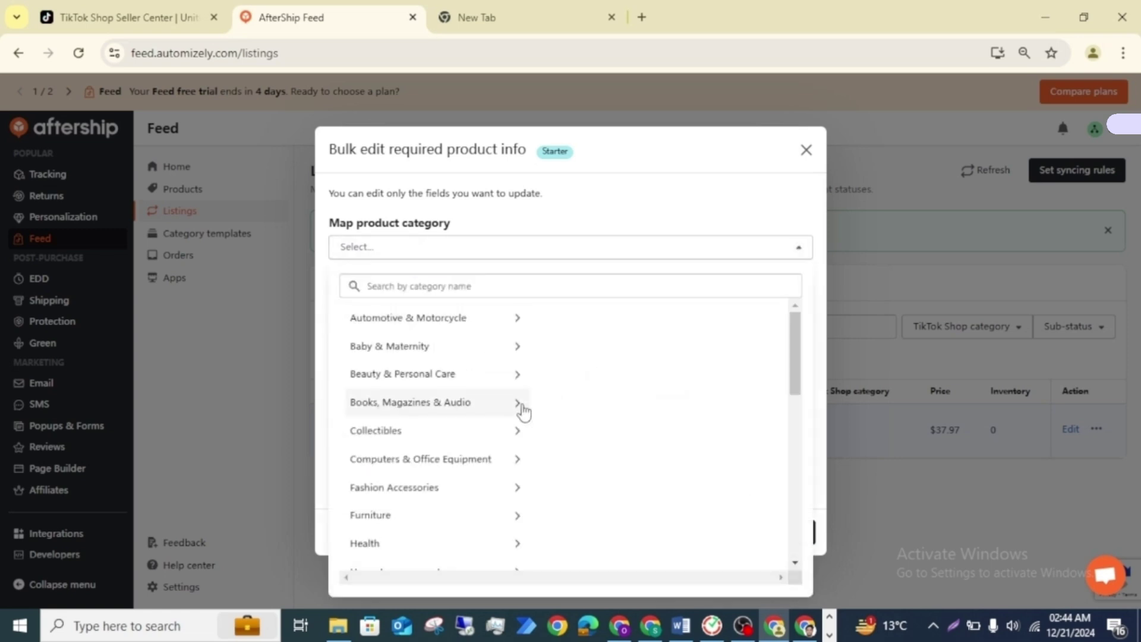
{"action": "scroll", "coordinate": [523, 409], "scroll_direction": "down", "scroll_amount": 4}
{"action": "scroll", "coordinate": [523, 408], "scroll_direction": "down", "scroll_amount": 5}
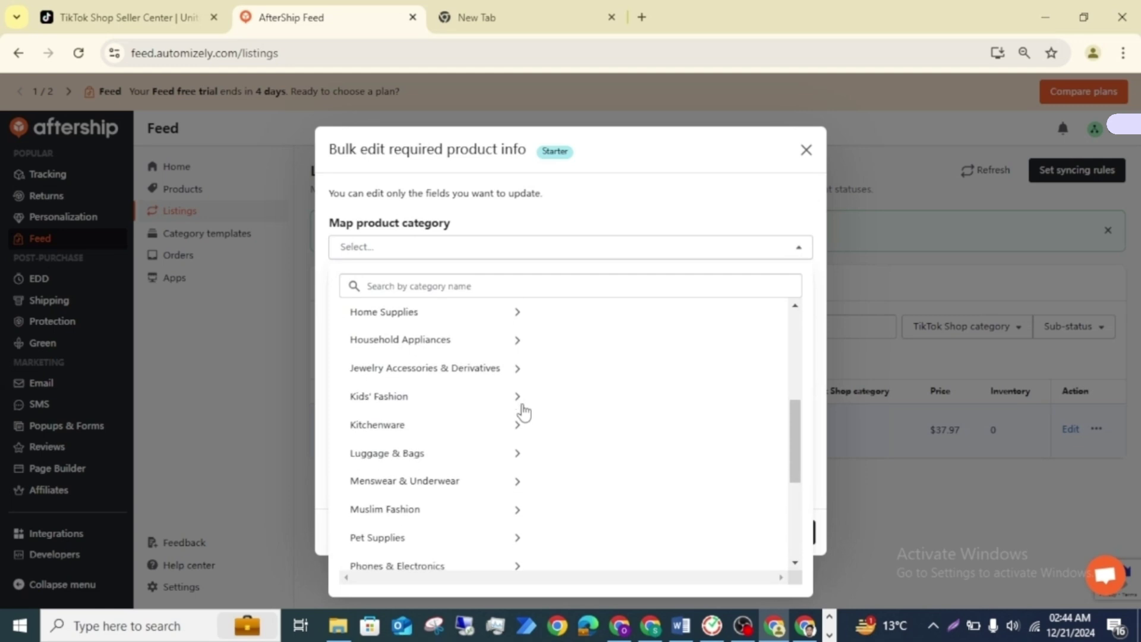
{"action": "left_click", "coordinate": [559, 253]}
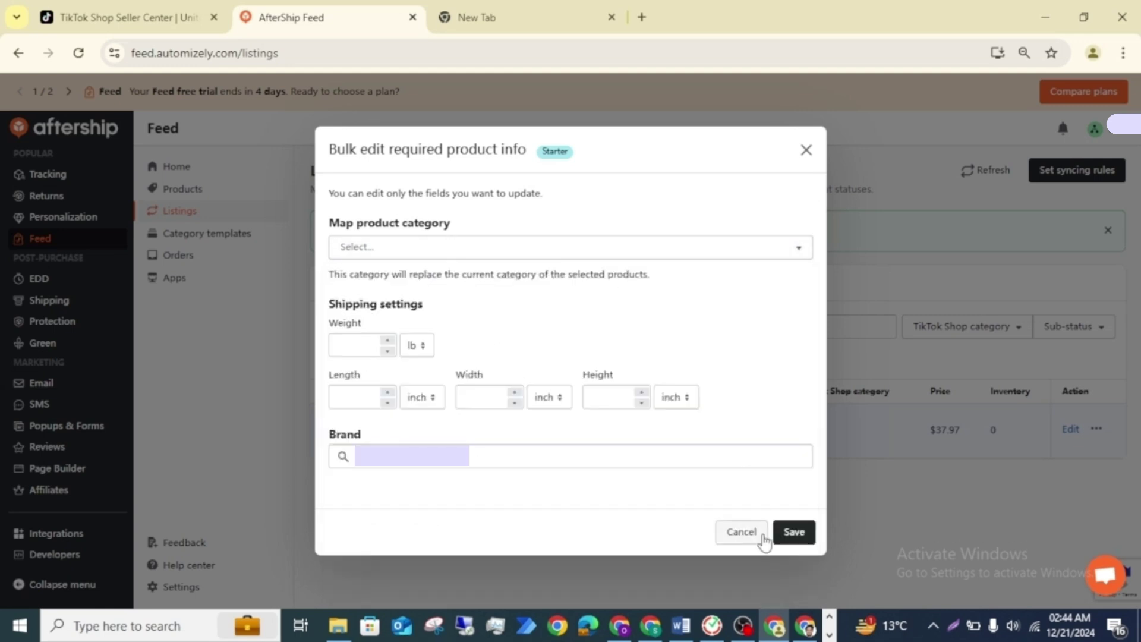
{"action": "left_click", "coordinate": [746, 540]}
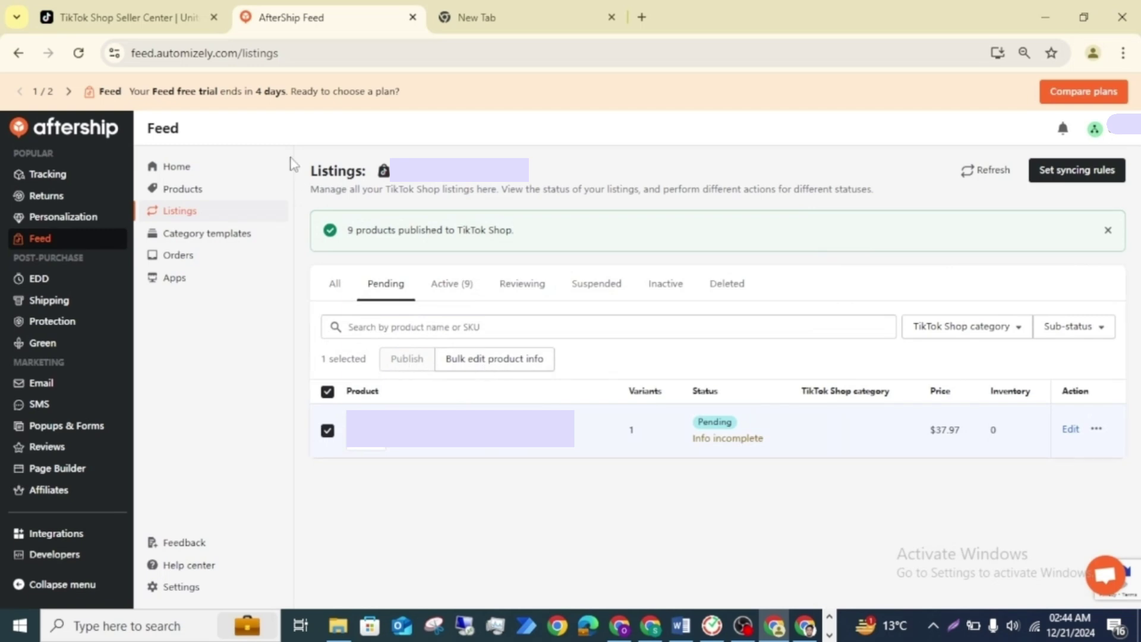
Step: Check the Manage Products list in TikTok Shop Seller Center and return to the AfterShip Feed listings
{"action": "left_click", "coordinate": [113, 15]}
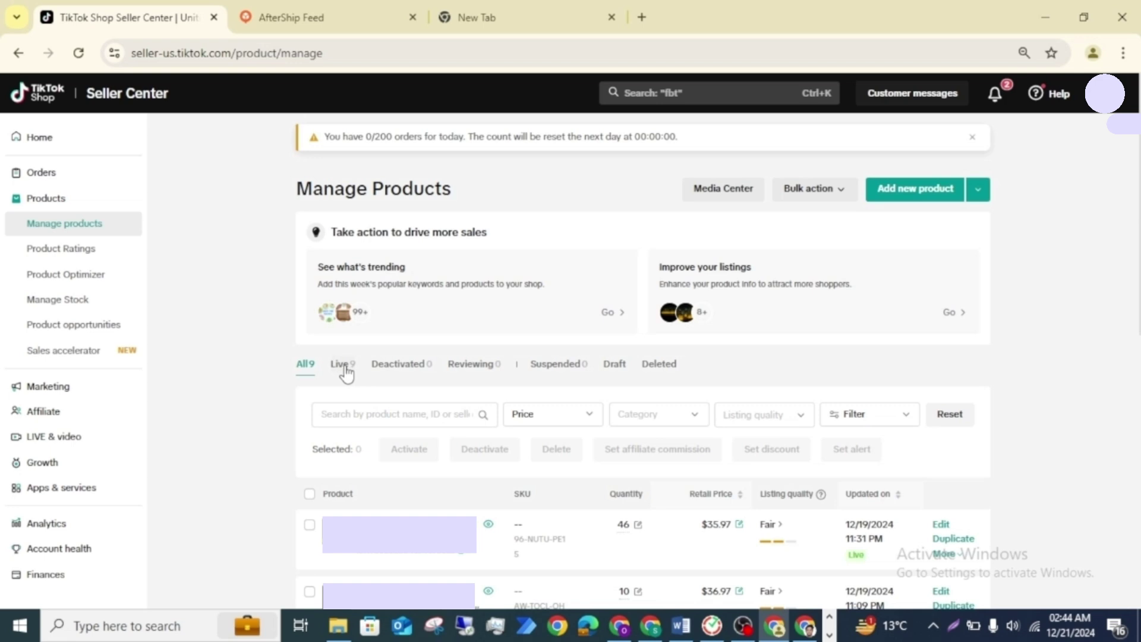
{"action": "left_click", "coordinate": [326, 12]}
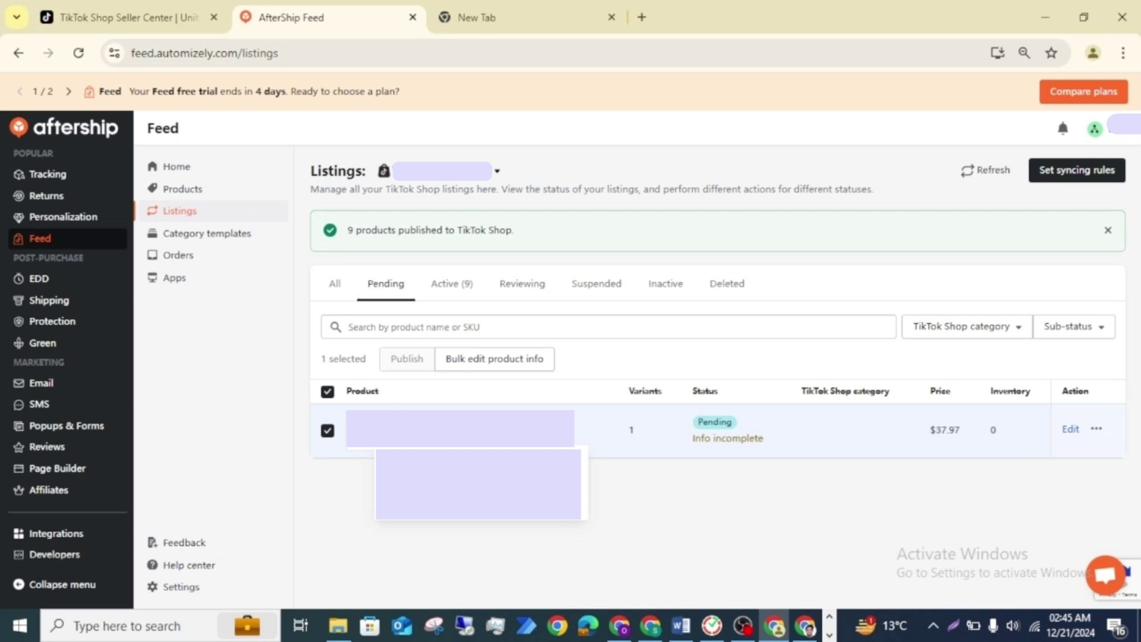
Step: Reopen the bulk edit of the pending product's required info and look at its category and brand options
{"action": "left_click", "coordinate": [492, 364]}
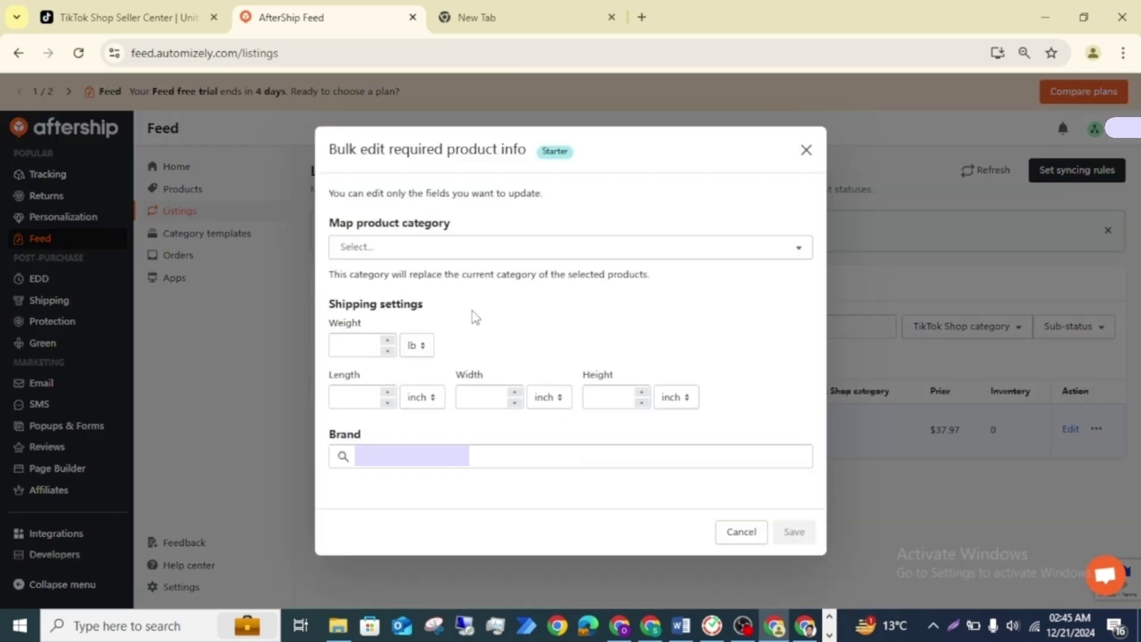
{"action": "left_click", "coordinate": [451, 254]}
{"action": "left_click", "coordinate": [451, 253]}
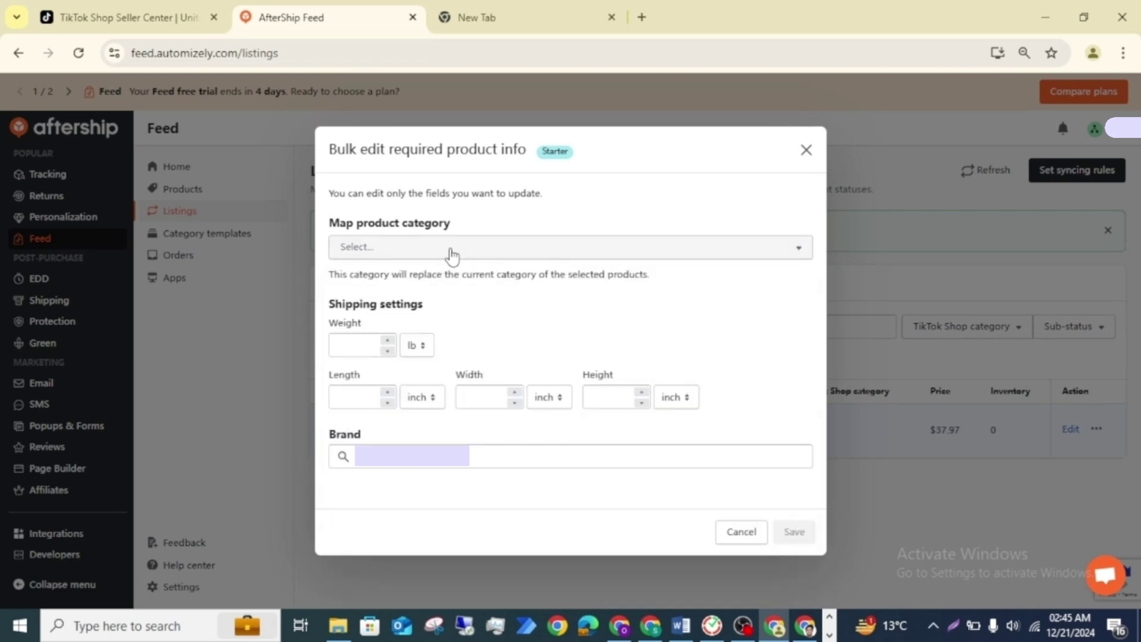
{"action": "left_click", "coordinate": [476, 451]}
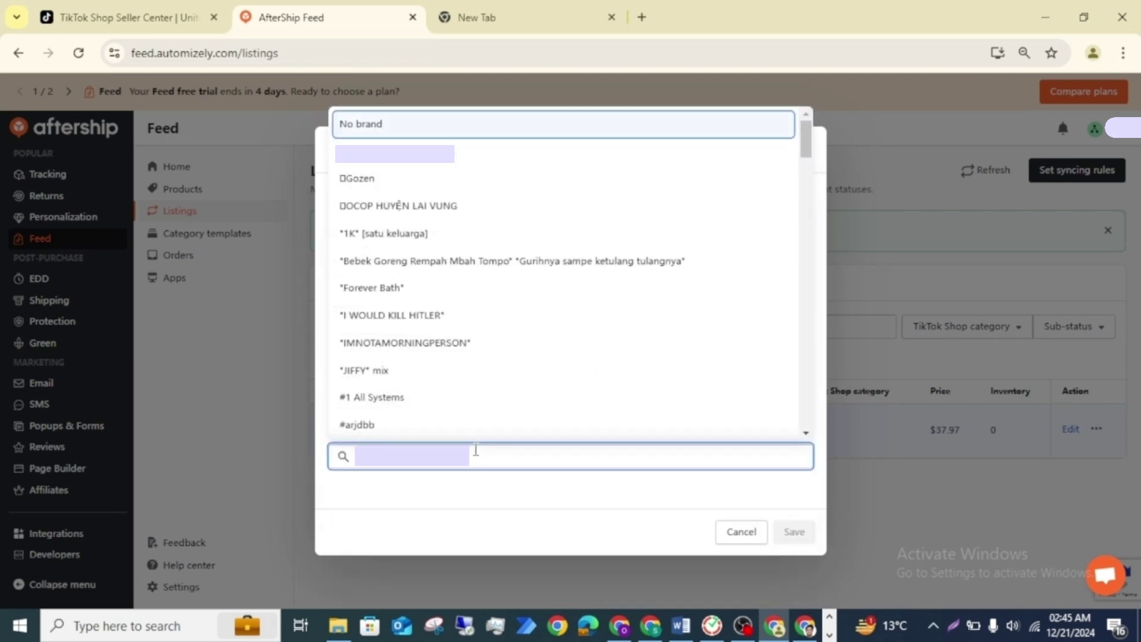
{"action": "left_click", "coordinate": [293, 372]}
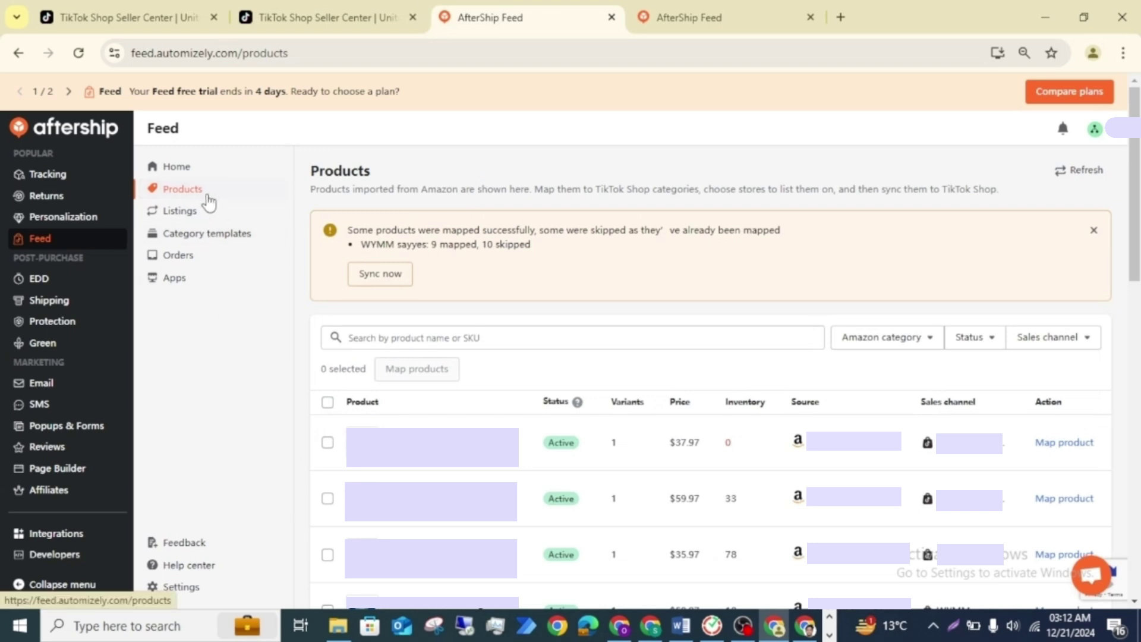
Step: Select all pending listings, choose a brand in the bulk edit of required product info, and close it without saving
{"action": "left_click", "coordinate": [202, 219]}
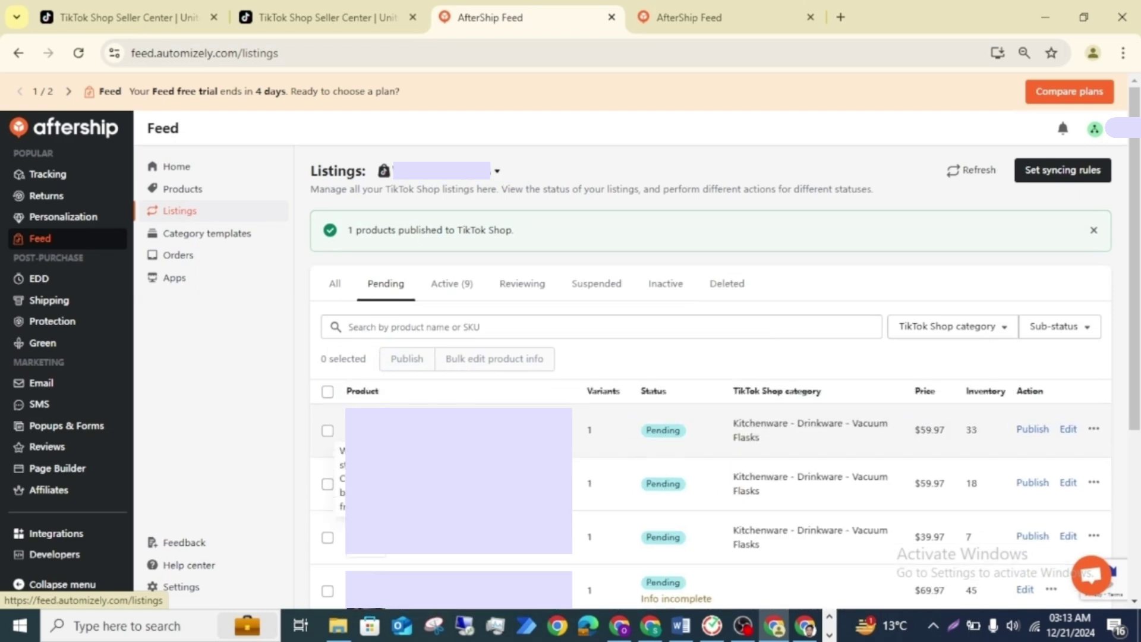
{"action": "left_click", "coordinate": [327, 391]}
{"action": "left_click", "coordinate": [505, 360]}
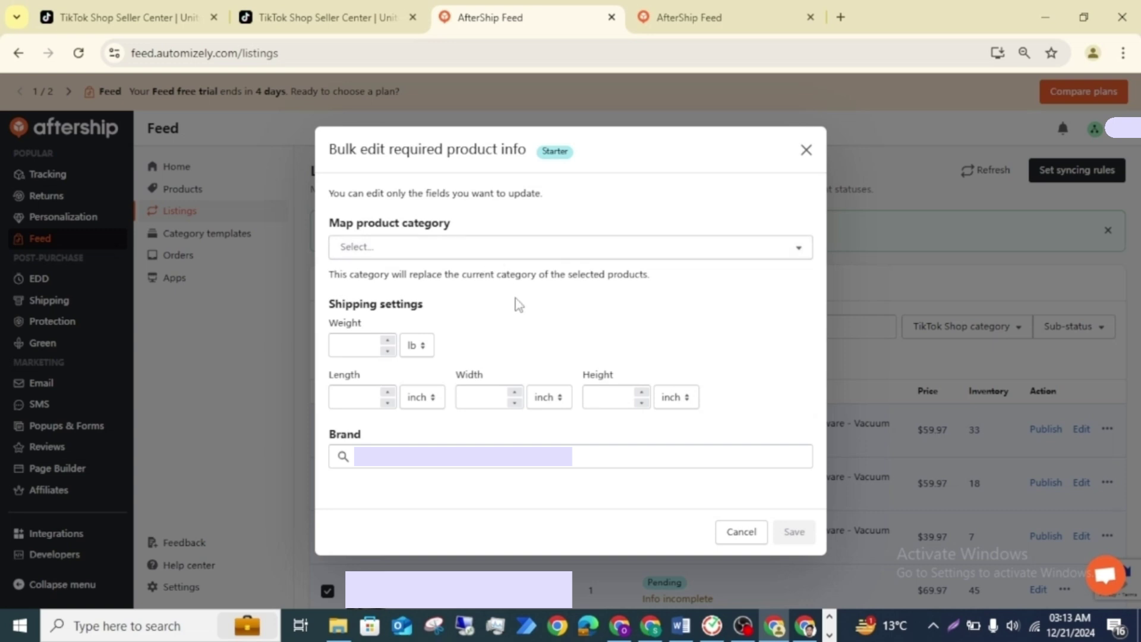
{"action": "left_click", "coordinate": [491, 455]}
{"action": "left_click", "coordinate": [389, 152]}
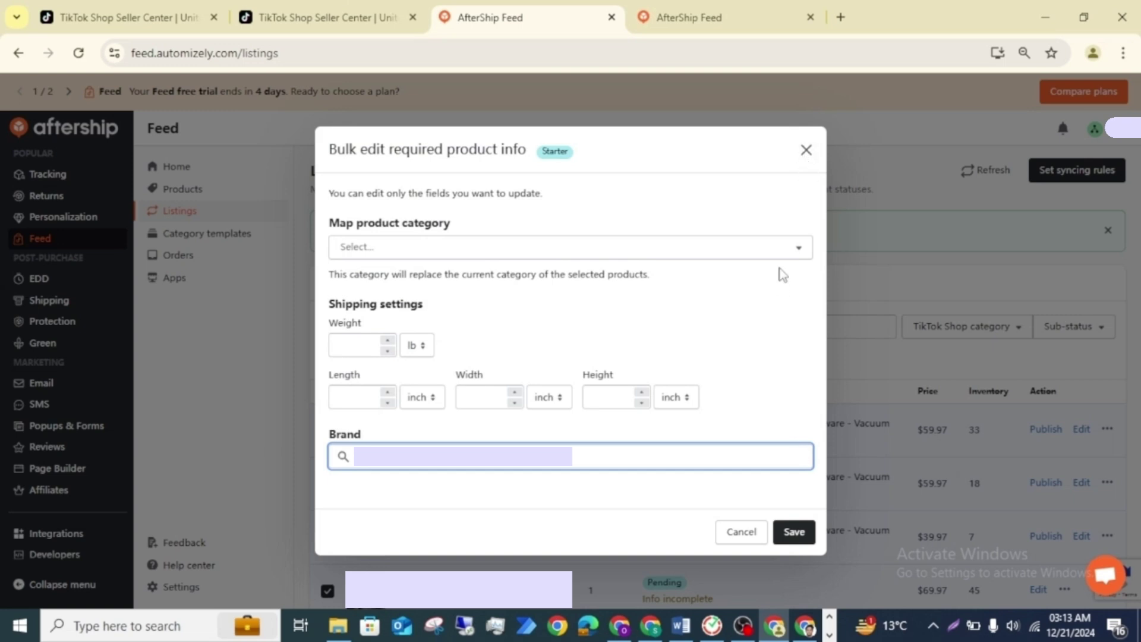
{"action": "left_click", "coordinate": [805, 150]}
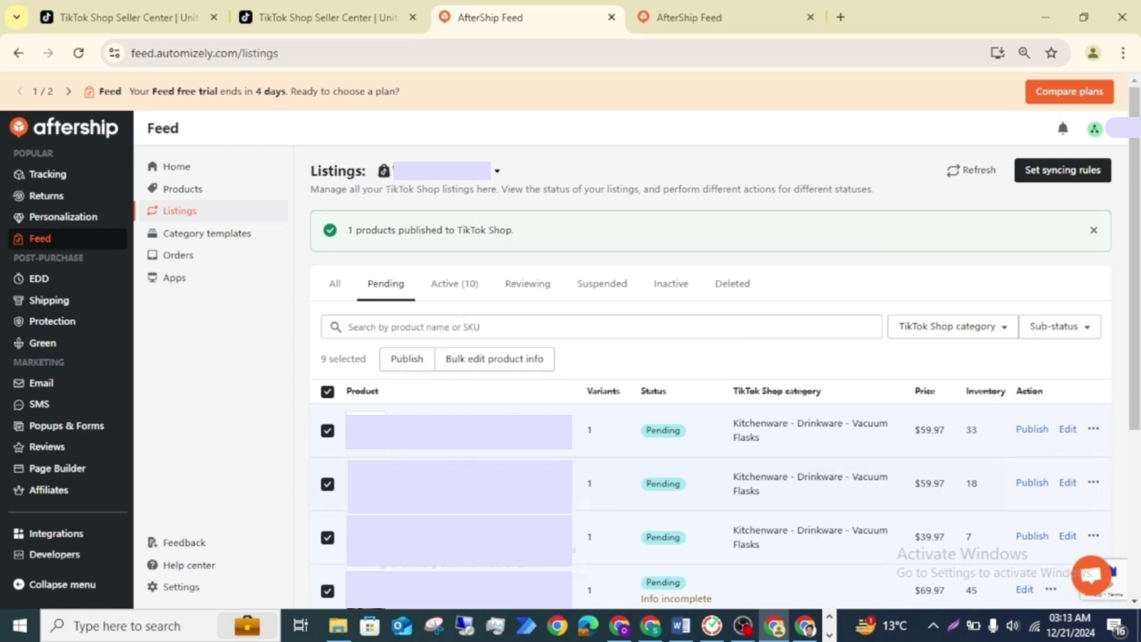
{"action": "scroll", "coordinate": [416, 380], "scroll_direction": "down", "scroll_amount": 4}
{"action": "scroll", "coordinate": [416, 380], "scroll_direction": "up", "scroll_amount": 4}
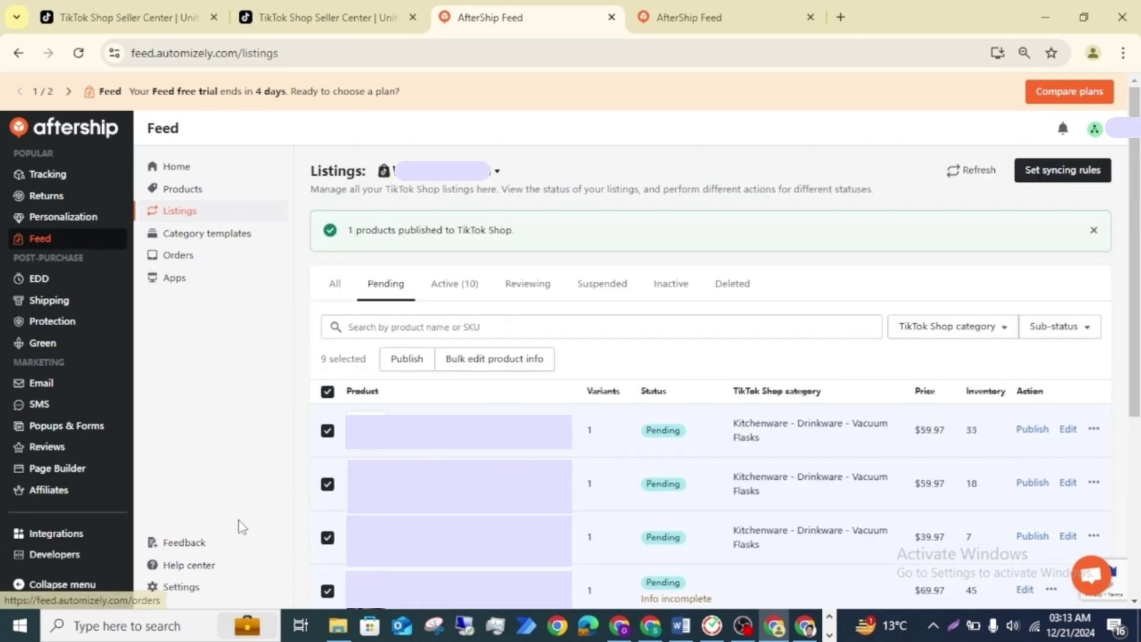
Step: Set the default brand to WYMM in the product sync rules of the channel settings
{"action": "left_click", "coordinate": [206, 591]}
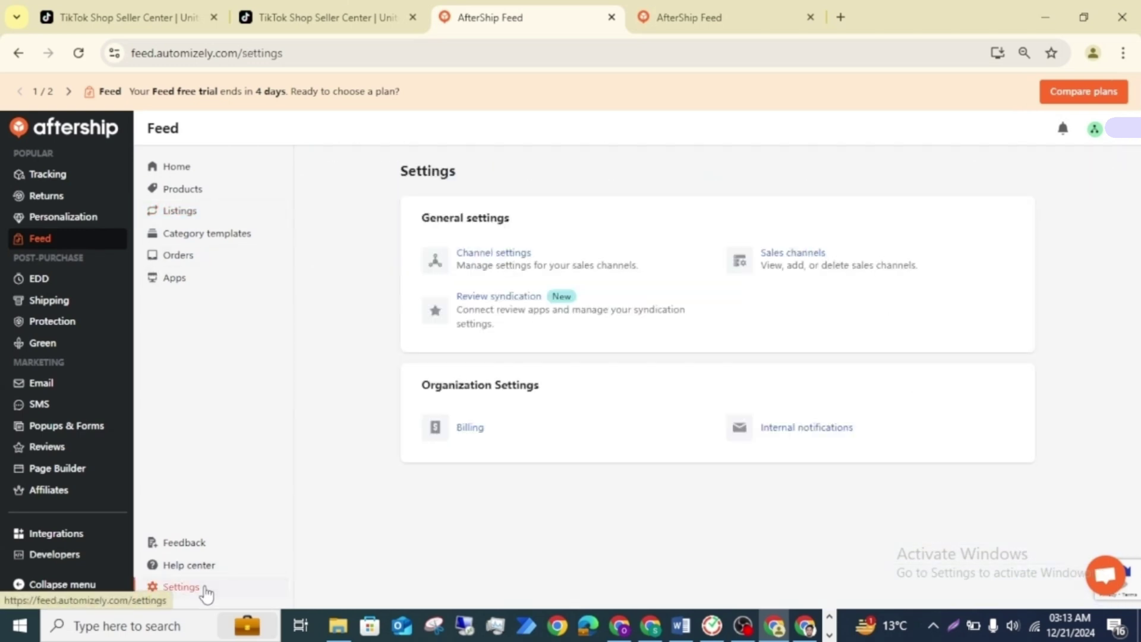
{"action": "left_click", "coordinate": [505, 263]}
{"action": "scroll", "coordinate": [784, 288], "scroll_direction": "down", "scroll_amount": 1}
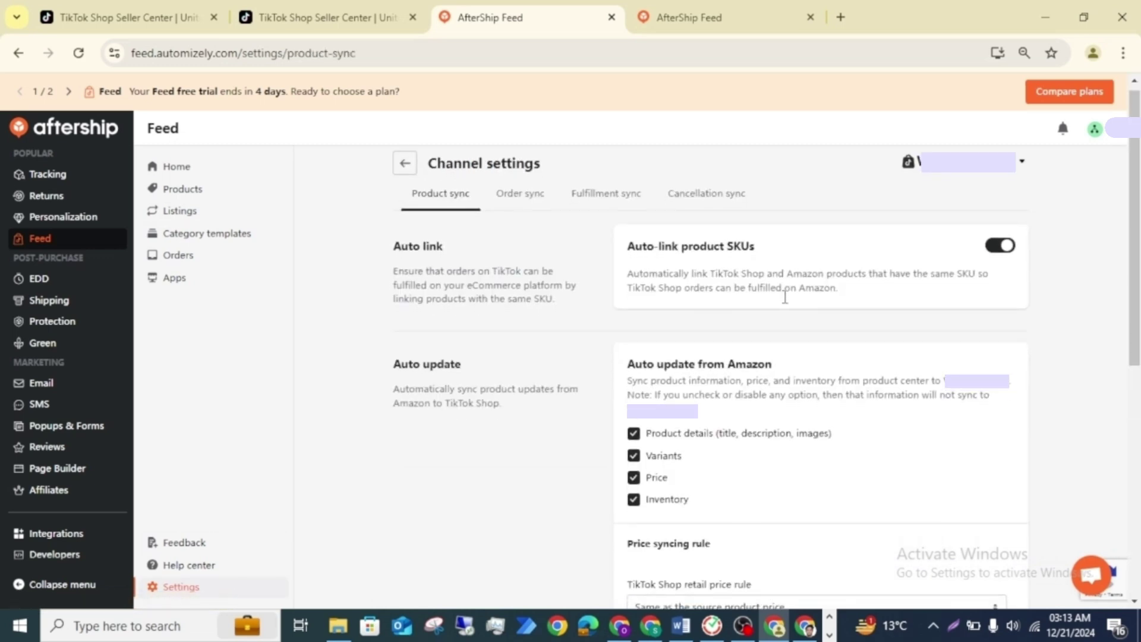
{"action": "scroll", "coordinate": [783, 300], "scroll_direction": "down", "scroll_amount": 1}
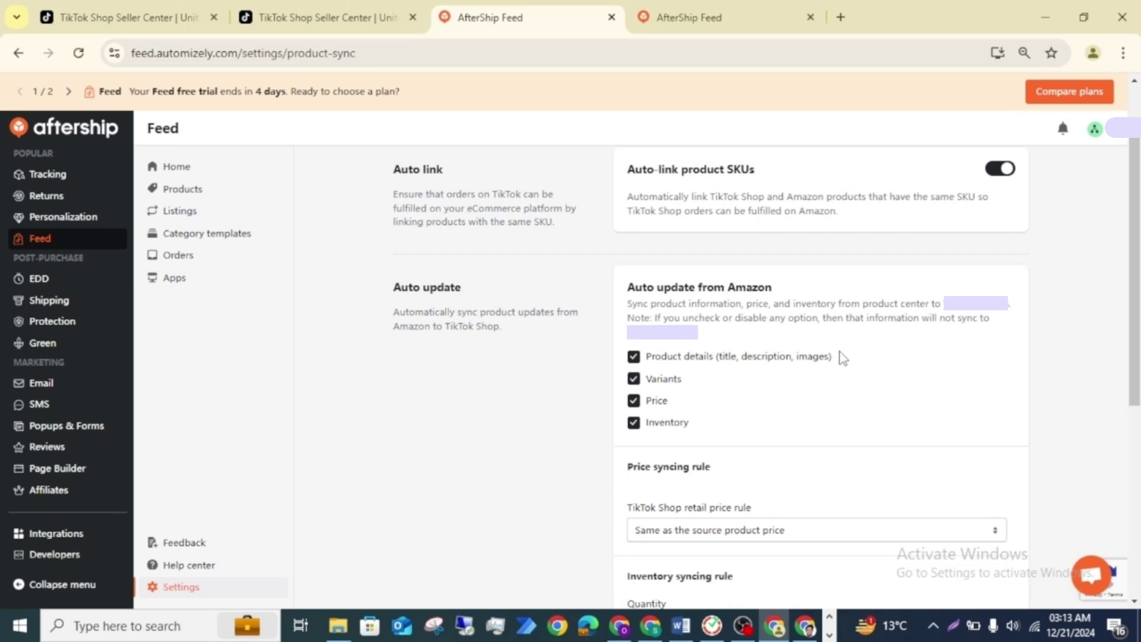
{"action": "scroll", "coordinate": [855, 398], "scroll_direction": "down", "scroll_amount": 2}
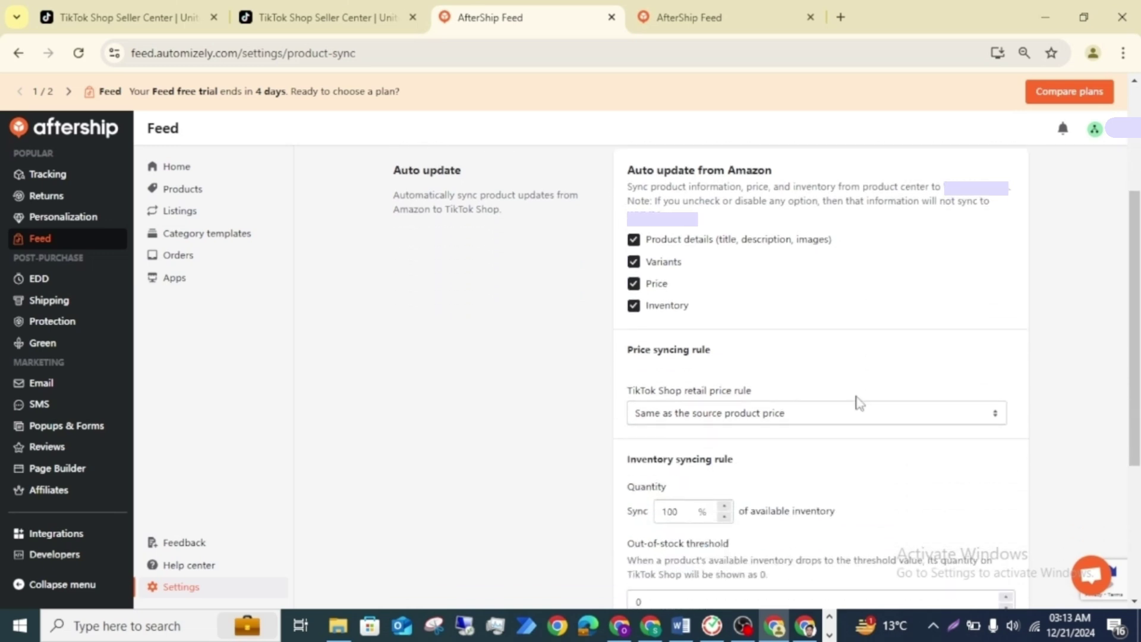
{"action": "scroll", "coordinate": [866, 501], "scroll_direction": "down", "scroll_amount": 4}
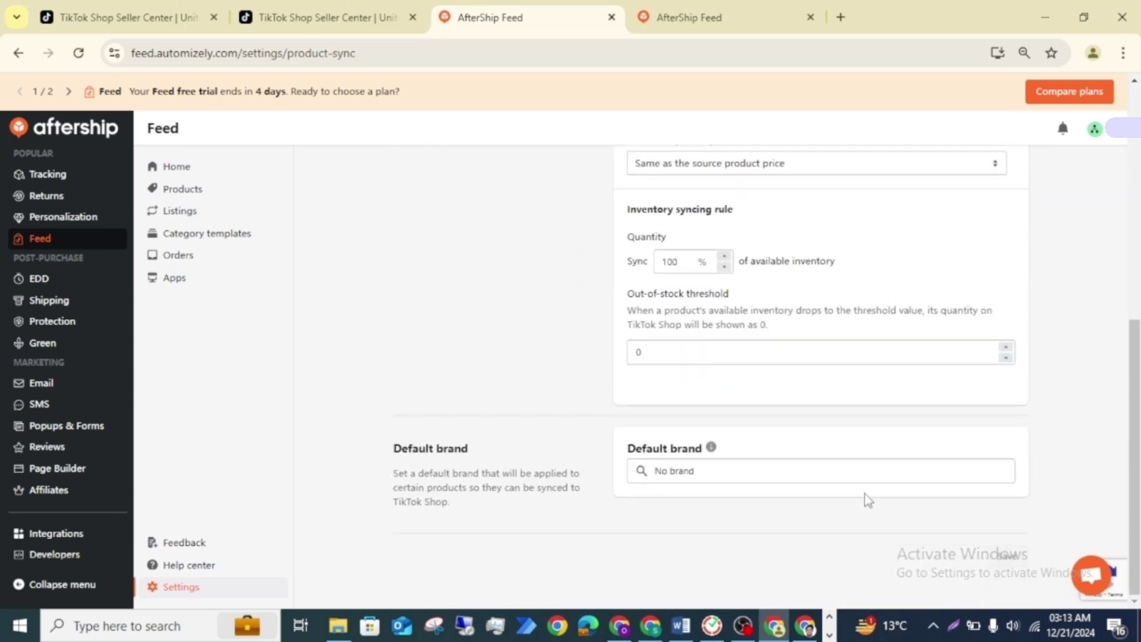
{"action": "right_click", "coordinate": [809, 492]}
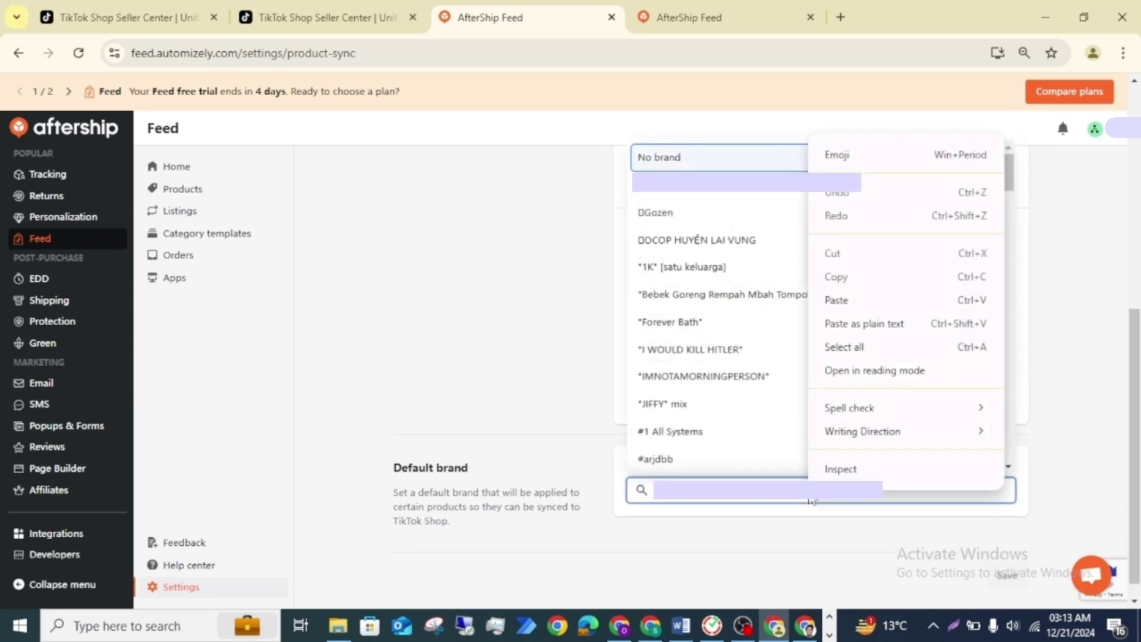
{"action": "left_click", "coordinate": [657, 191]}
{"action": "left_click", "coordinate": [657, 191]}
{"action": "scroll", "coordinate": [526, 290], "scroll_direction": "up", "scroll_amount": 2}
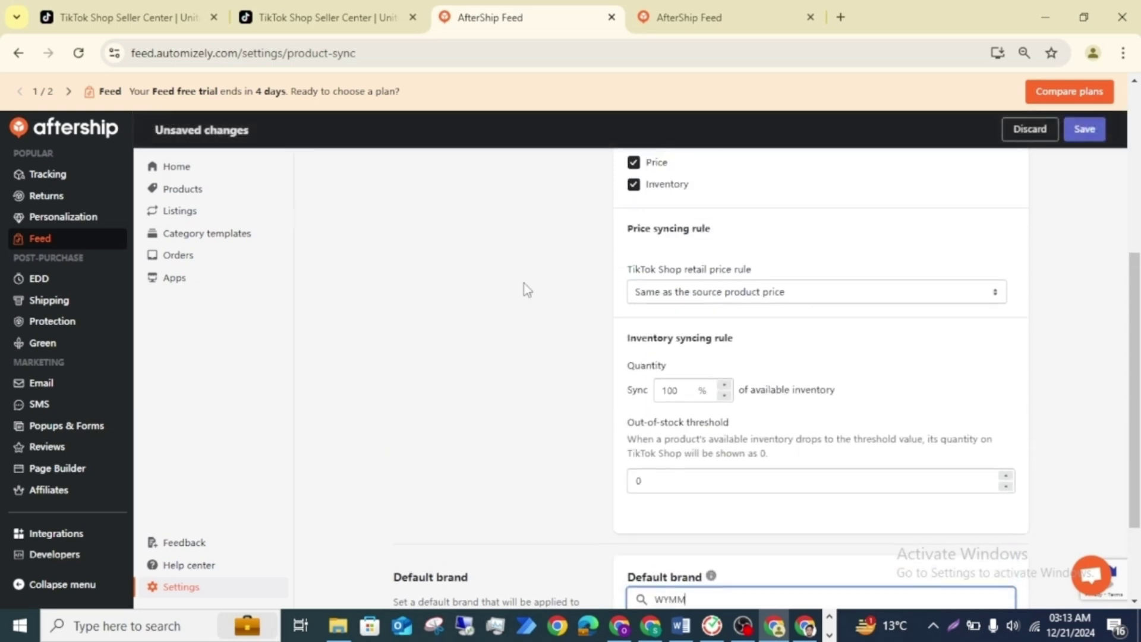
{"action": "scroll", "coordinate": [526, 290], "scroll_direction": "up", "scroll_amount": 5}
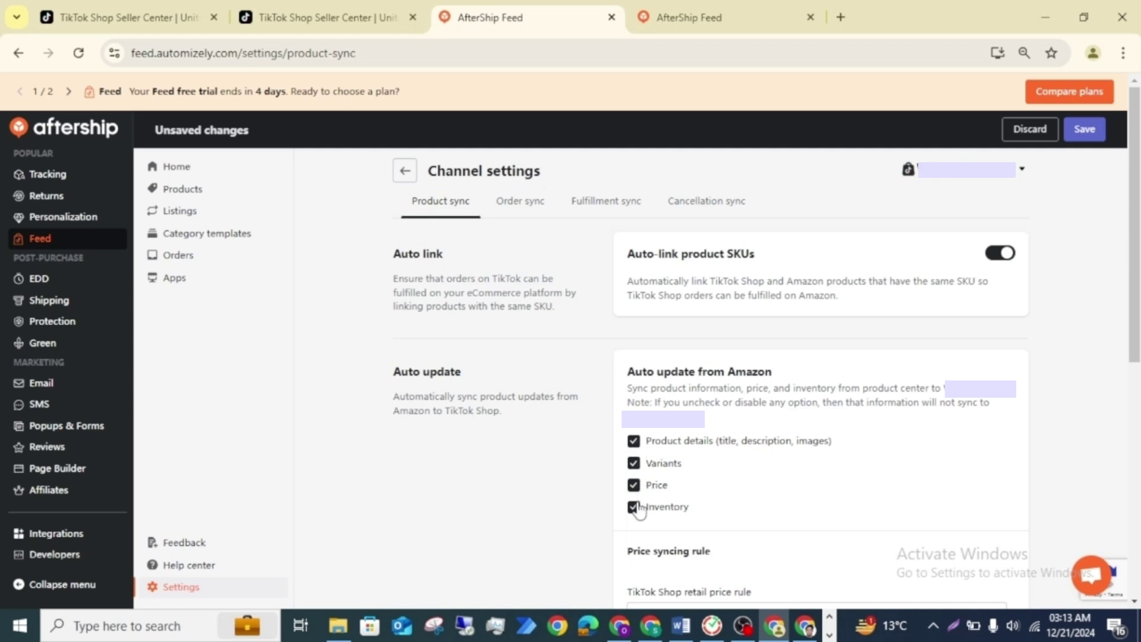
Step: Enable auto-sync of TikTok Shop orders to Amazon and set the fulfillment default shipping speed to Standard
{"action": "left_click", "coordinate": [520, 204]}
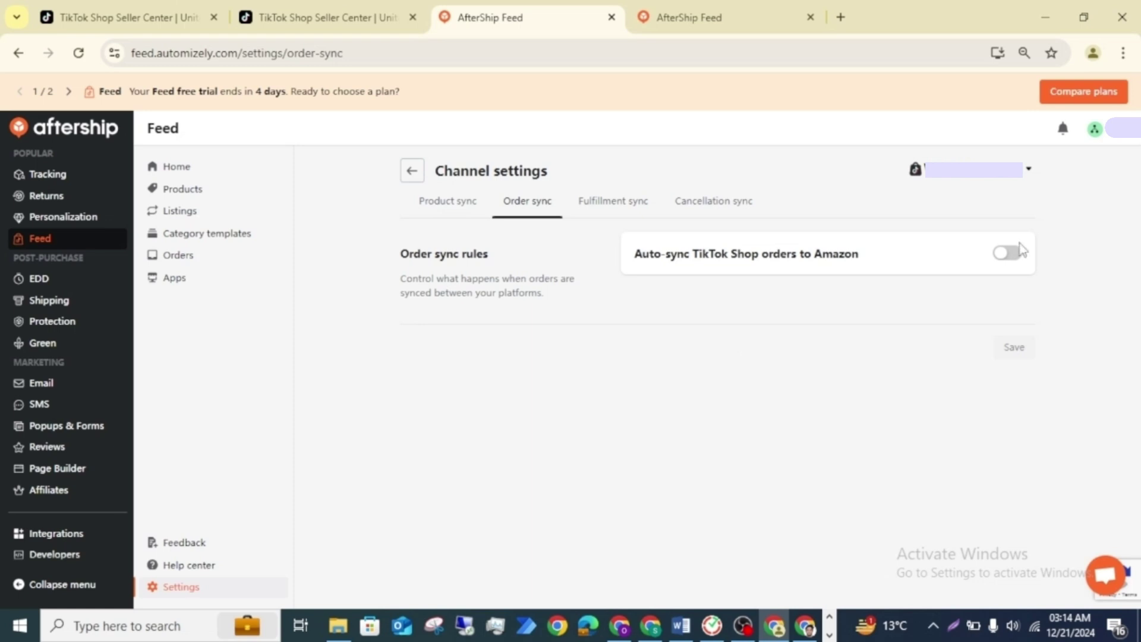
{"action": "left_click", "coordinate": [1011, 259]}
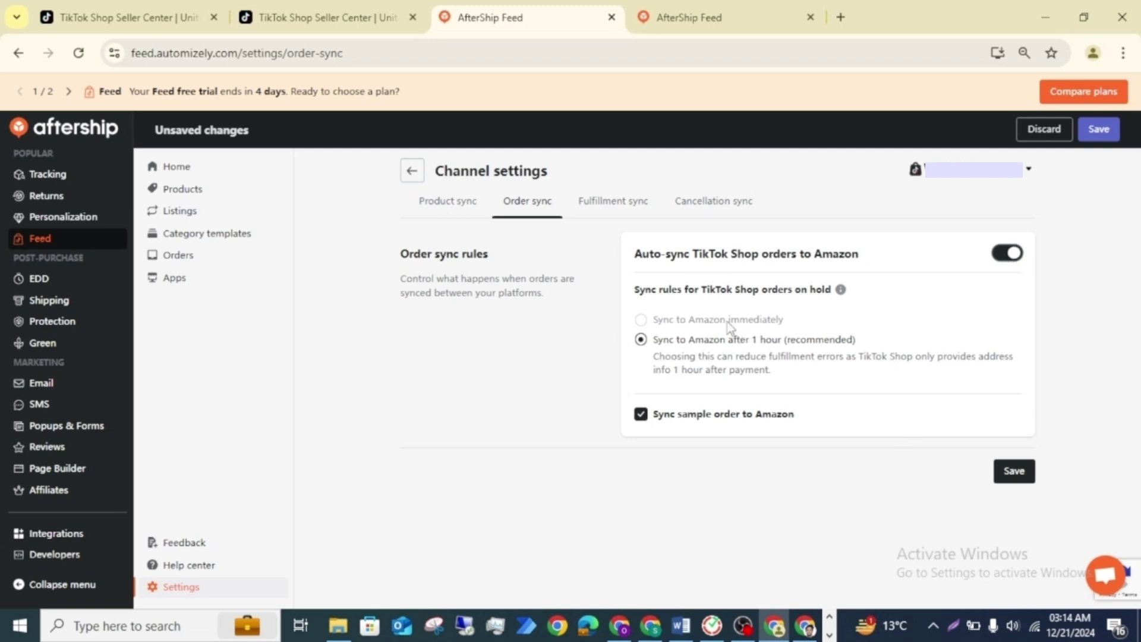
{"action": "left_click", "coordinate": [586, 200]}
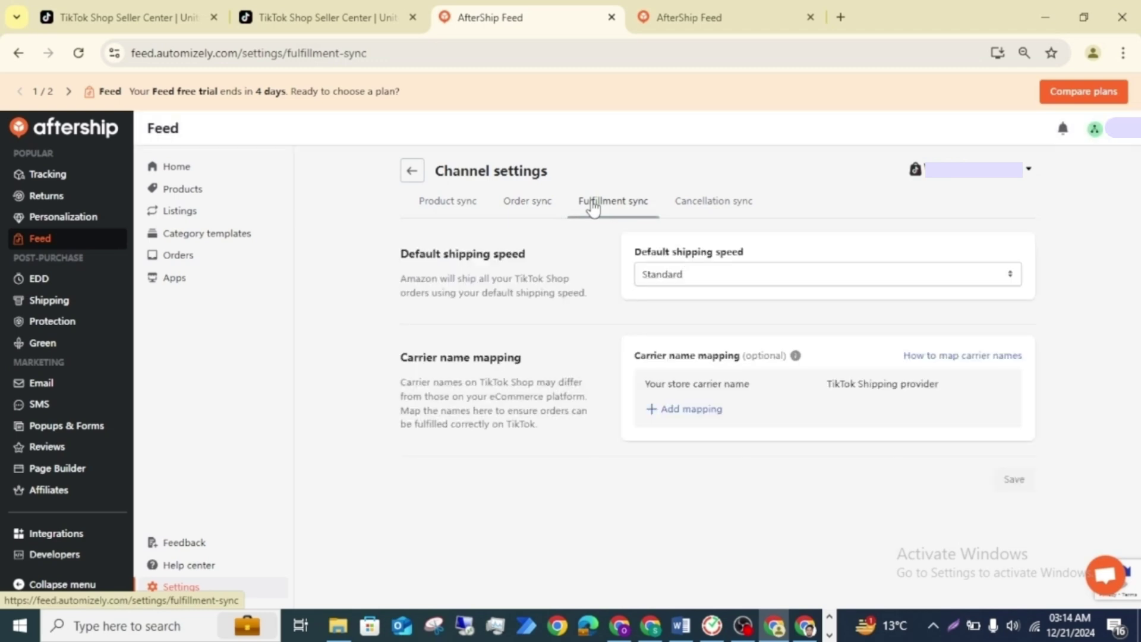
{"action": "left_click", "coordinate": [732, 272]}
{"action": "left_click", "coordinate": [702, 298]}
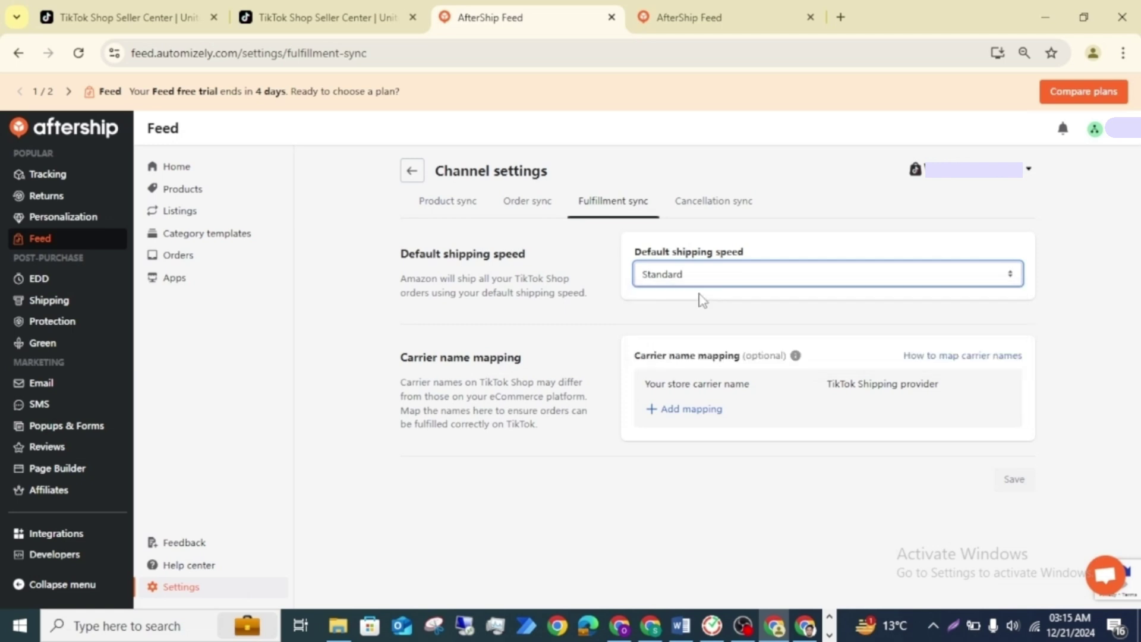
{"action": "left_click", "coordinate": [701, 280]}
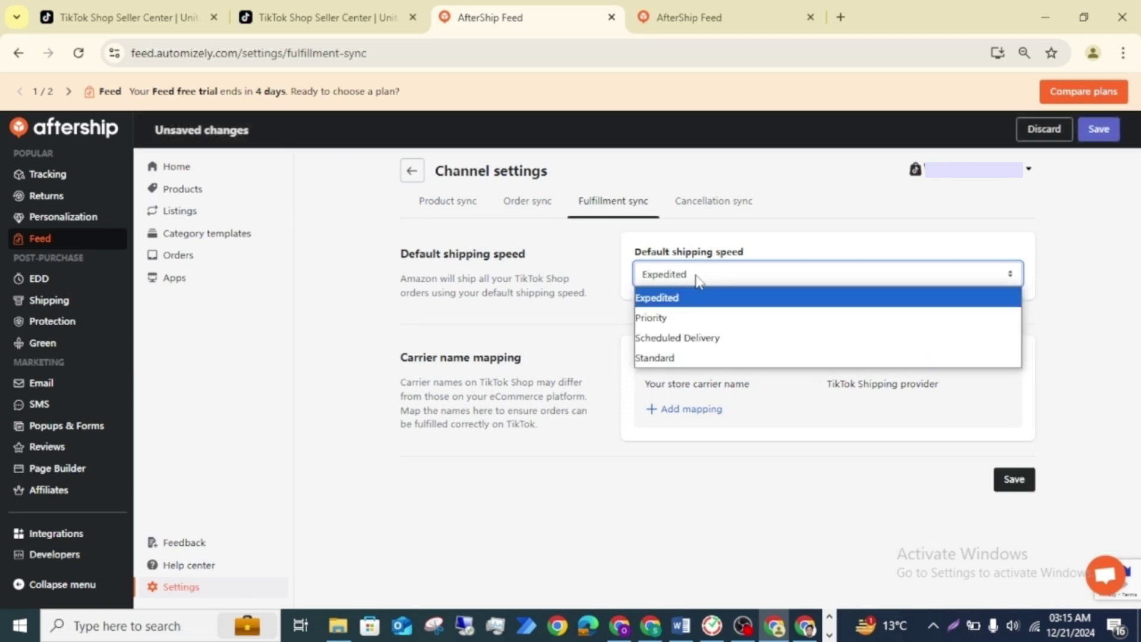
{"action": "left_click", "coordinate": [671, 357]}
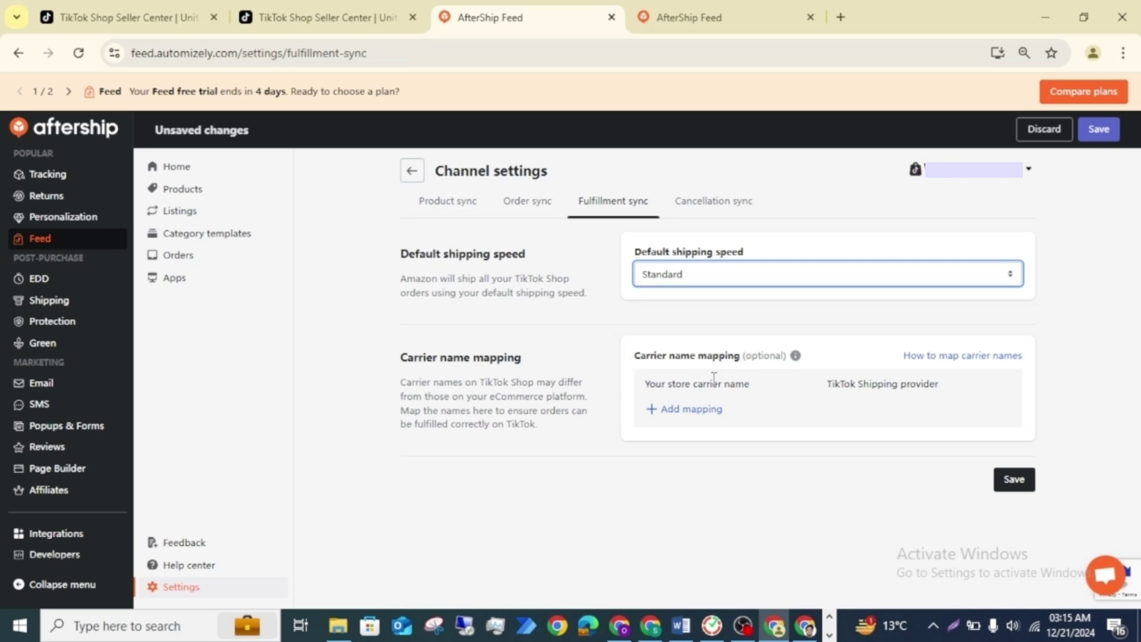
Step: Add two carrier name mappings with Amazon Logistics and USPS as TikTok shipping providers, and open the cancellation sync settings
{"action": "left_click", "coordinate": [705, 412]}
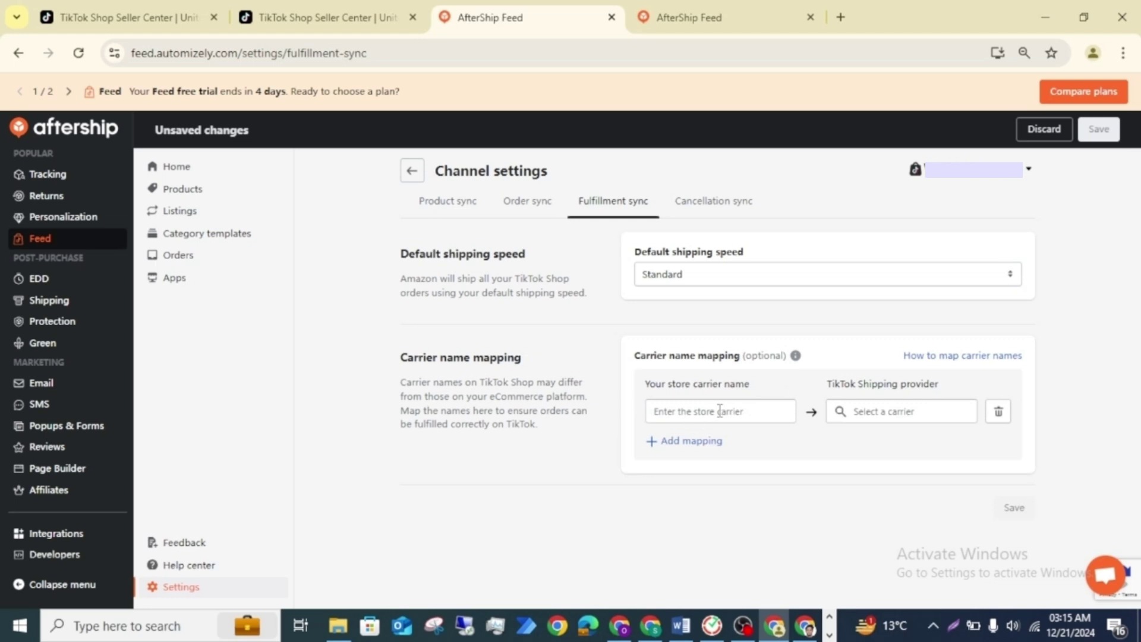
{"action": "left_click", "coordinate": [719, 411]}
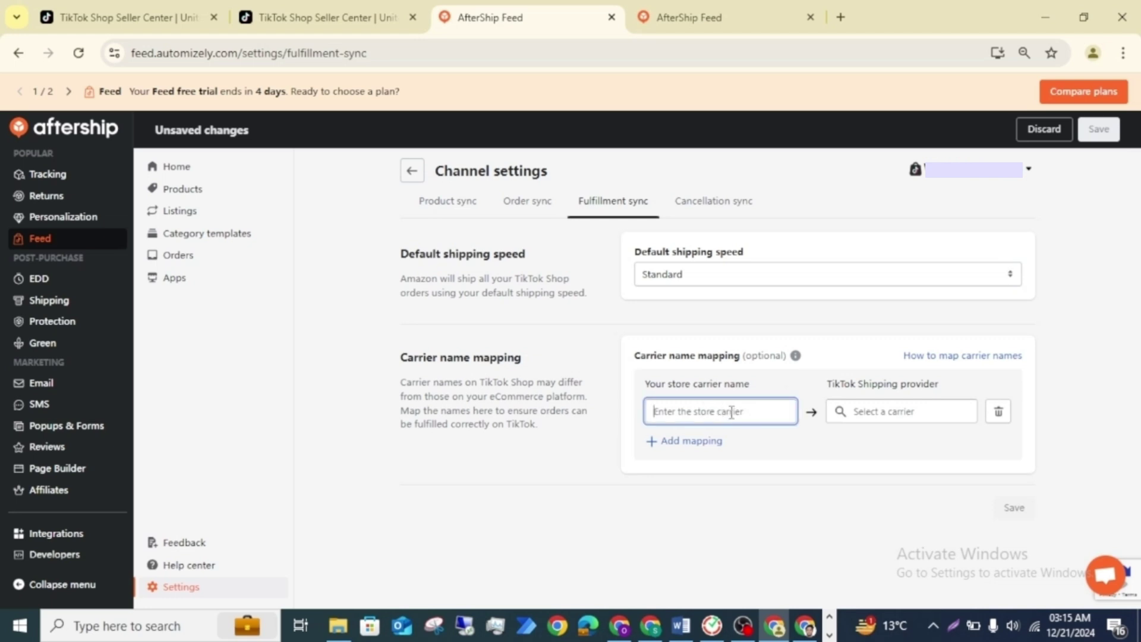
{"action": "left_click", "coordinate": [854, 411]}
{"action": "left_click", "coordinate": [882, 387]}
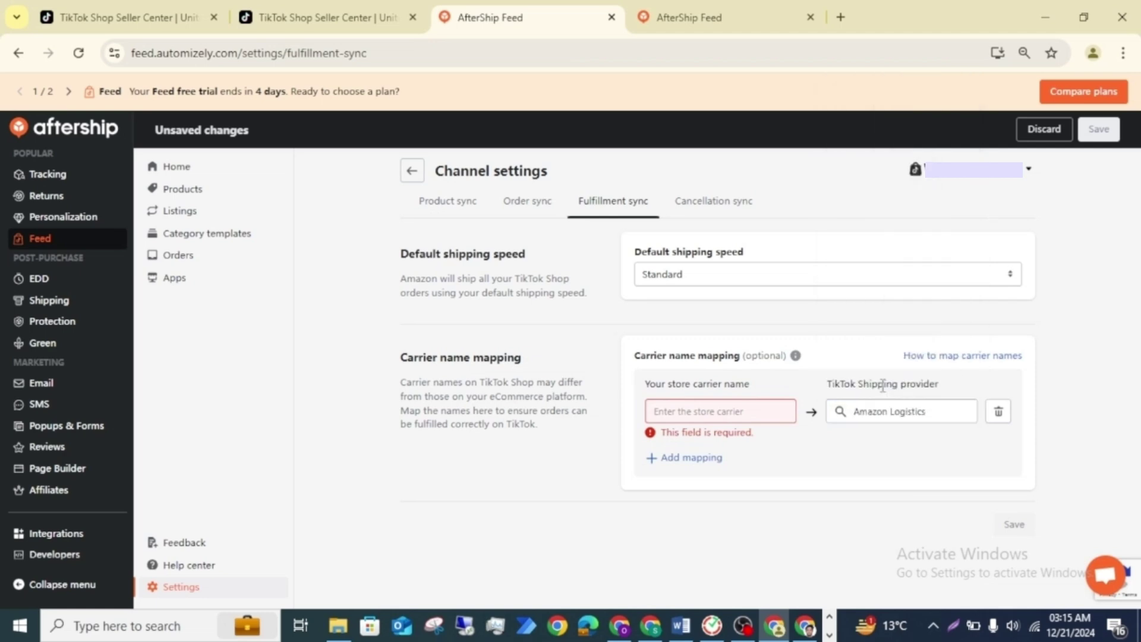
{"action": "left_click", "coordinate": [710, 457]}
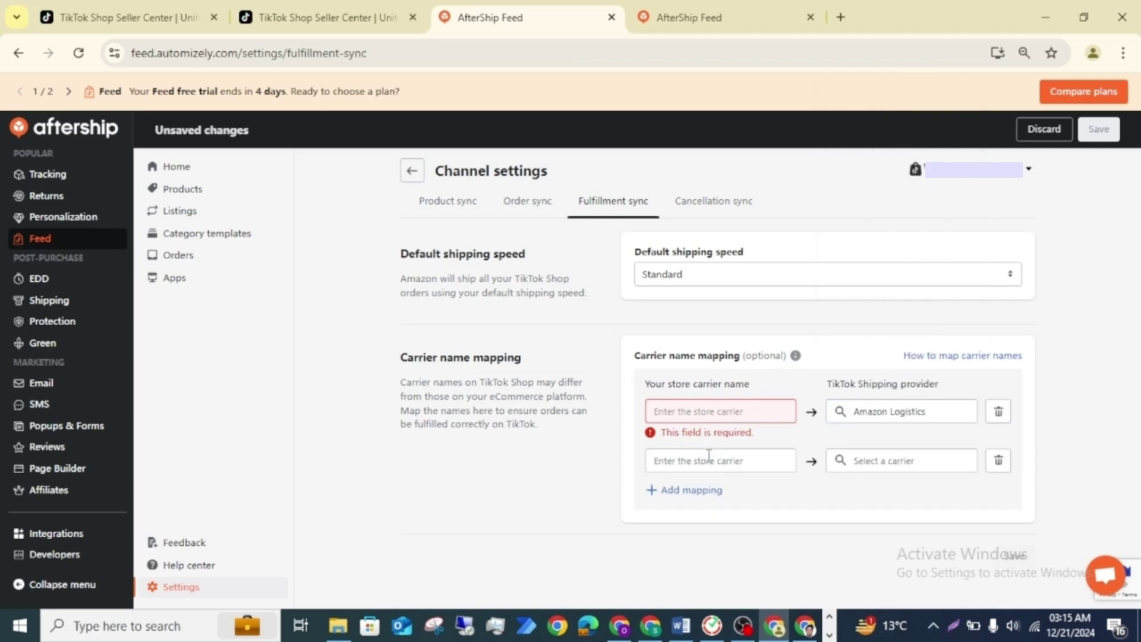
{"action": "left_click", "coordinate": [900, 461]}
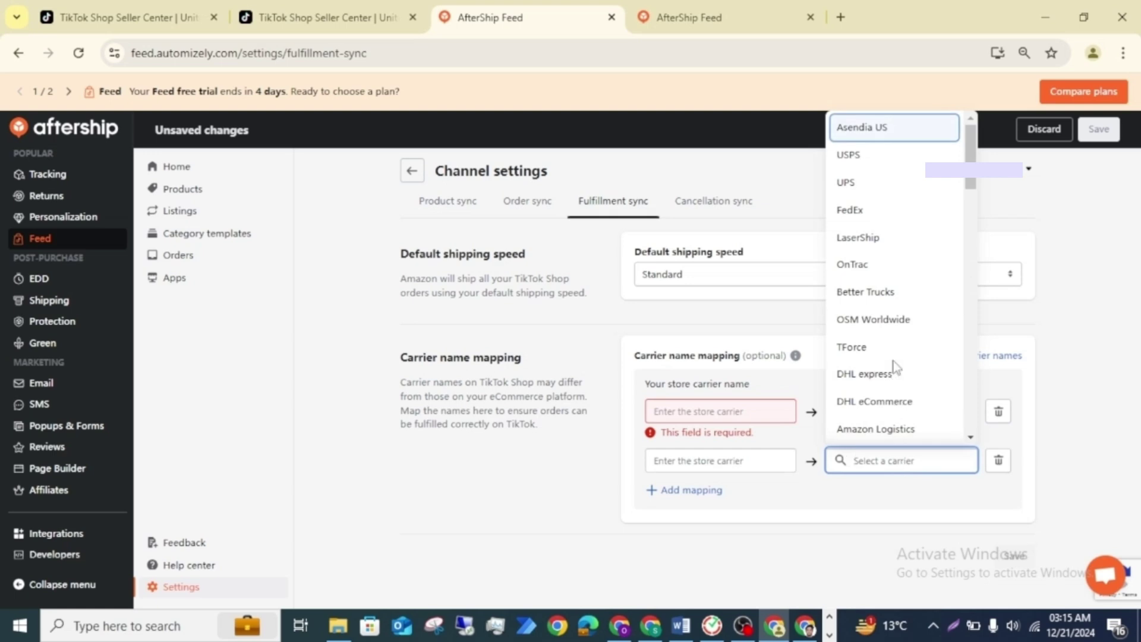
{"action": "left_click", "coordinate": [867, 155]}
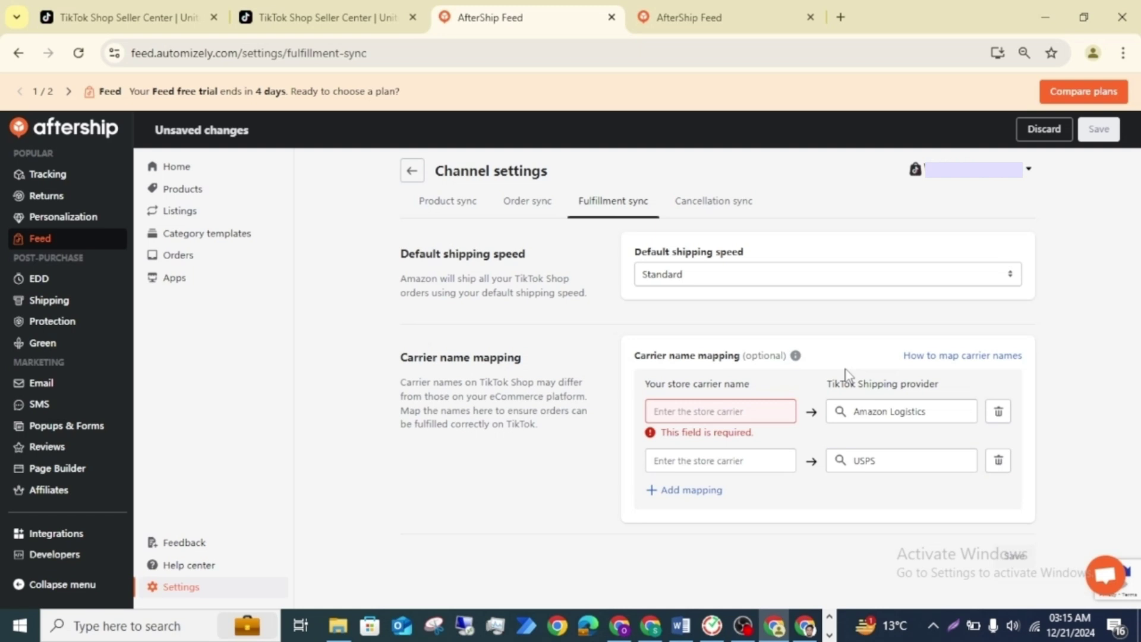
{"action": "left_click", "coordinate": [729, 207]}
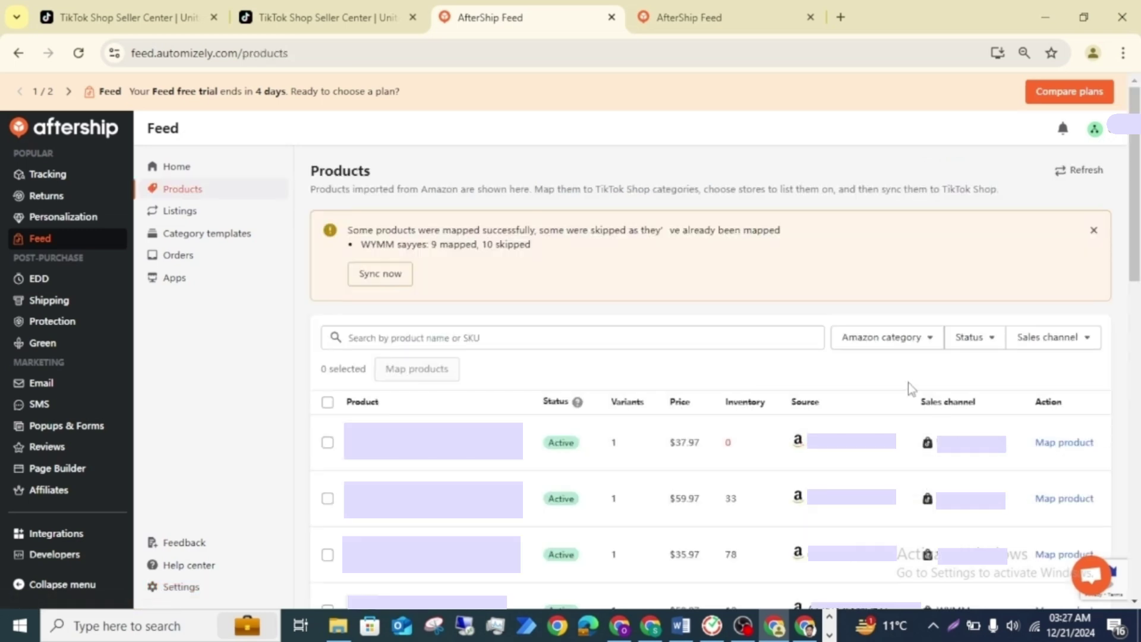
Step: Check the first product's sales channel and look through the live products in TikTok Shop Seller Center's Manage Products list
{"action": "mouse_move", "coordinate": [937, 448]}
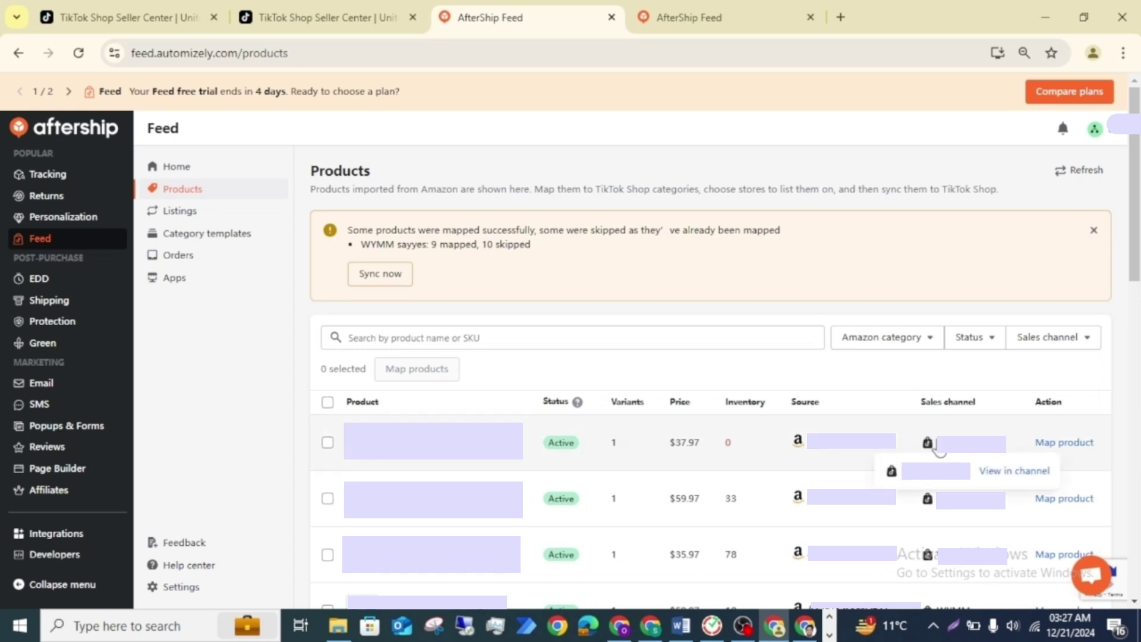
{"action": "mouse_move", "coordinate": [316, 9]}
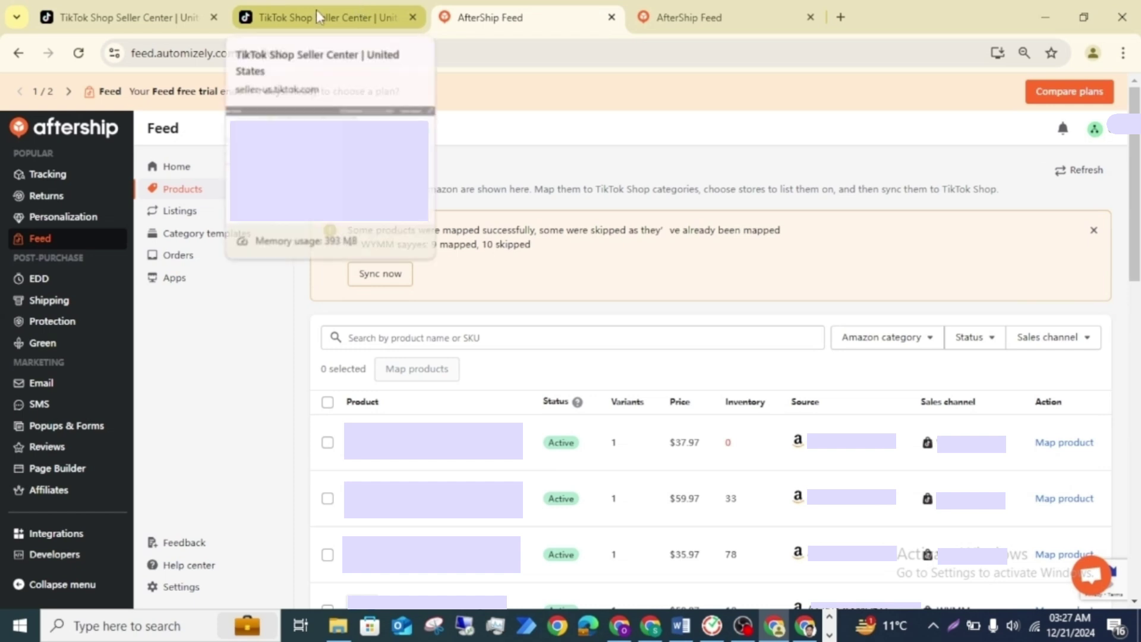
{"action": "left_click", "coordinate": [285, 11]}
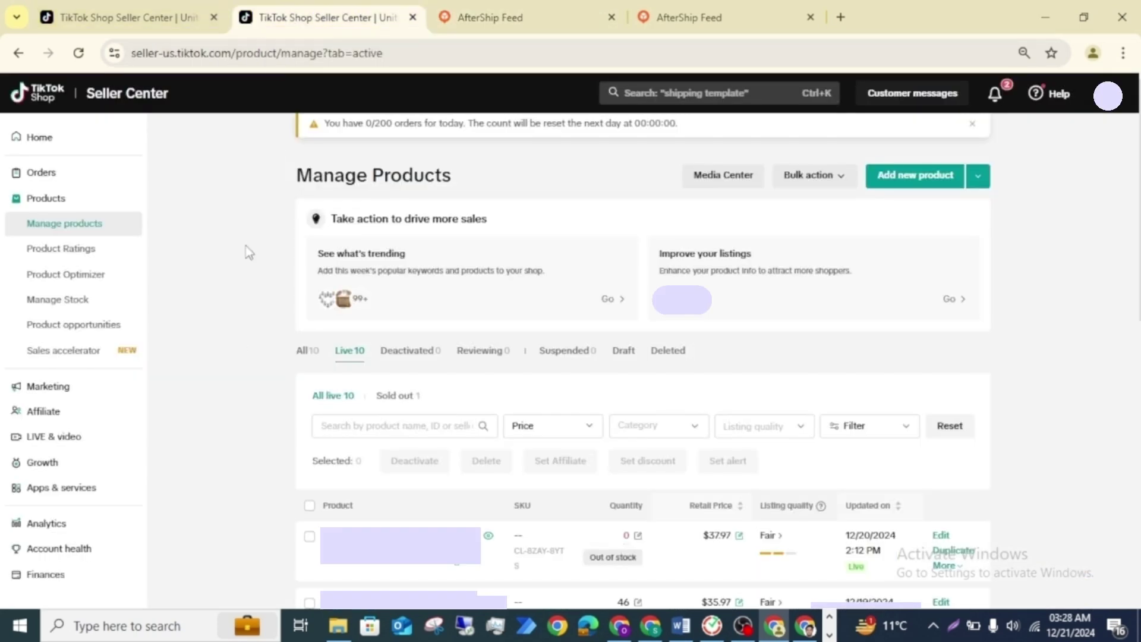
{"action": "scroll", "coordinate": [244, 338], "scroll_direction": "down", "scroll_amount": 5}
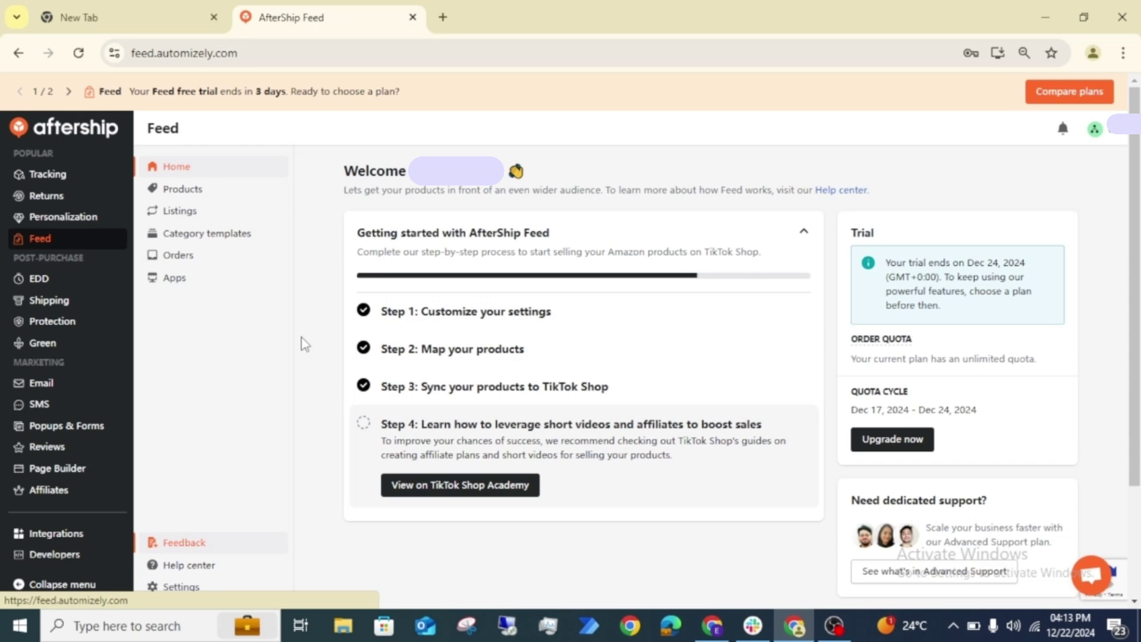
Step: Delete the connected TikTok Shop store from the sales channels in AfterShip Feed's settings
{"action": "left_click", "coordinate": [178, 587]}
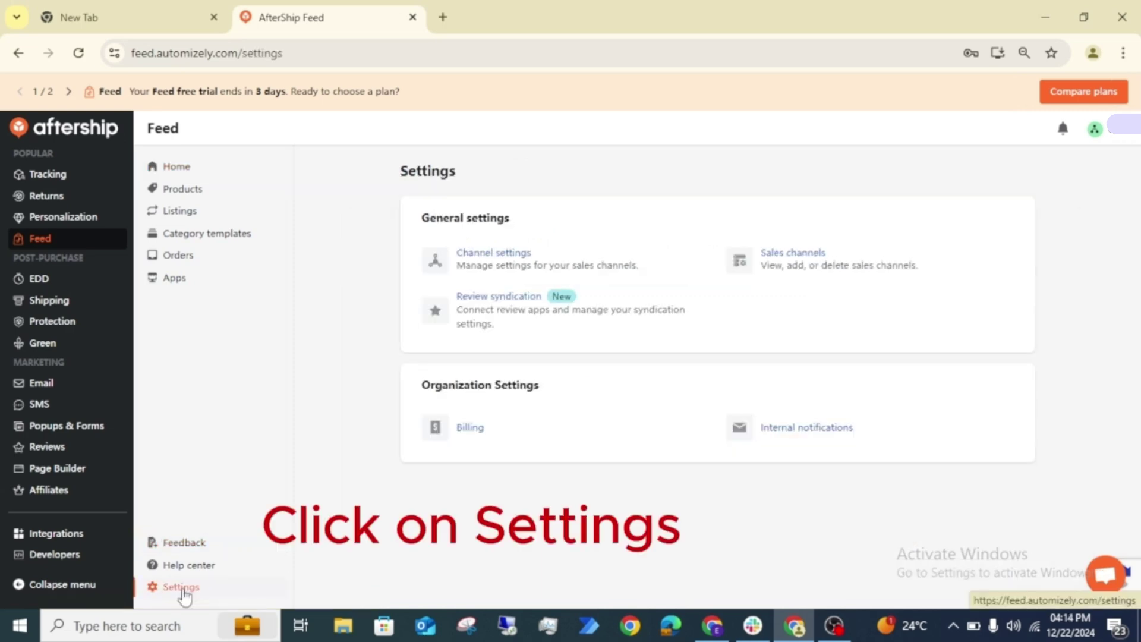
{"action": "left_click", "coordinate": [800, 265]}
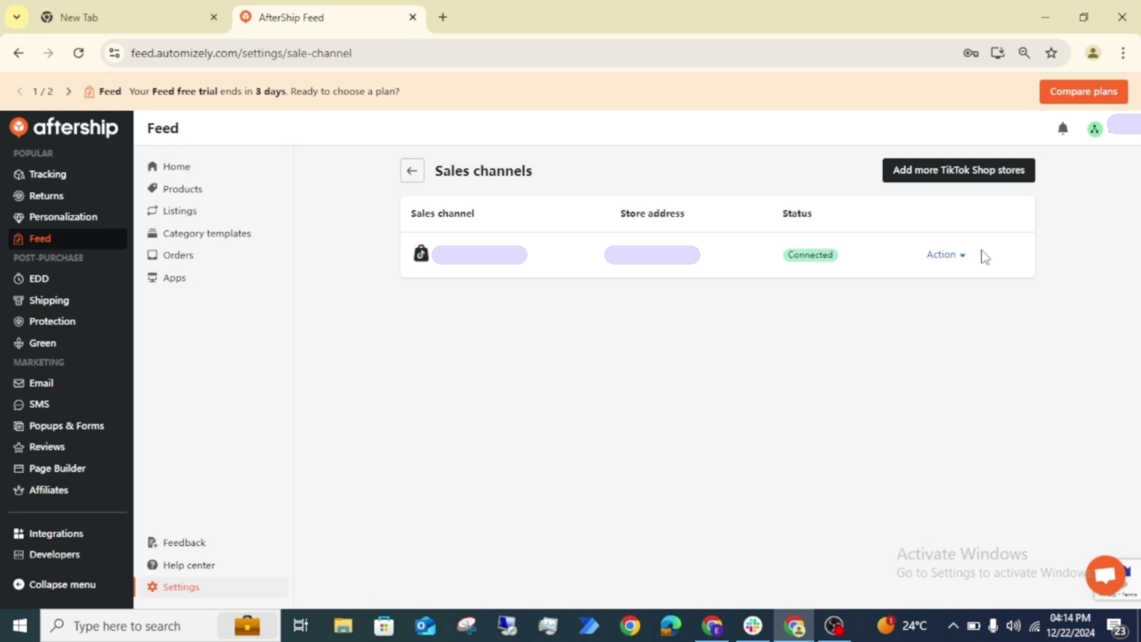
{"action": "left_click", "coordinate": [946, 255]}
{"action": "left_click", "coordinate": [944, 292]}
{"action": "left_click", "coordinate": [748, 406]}
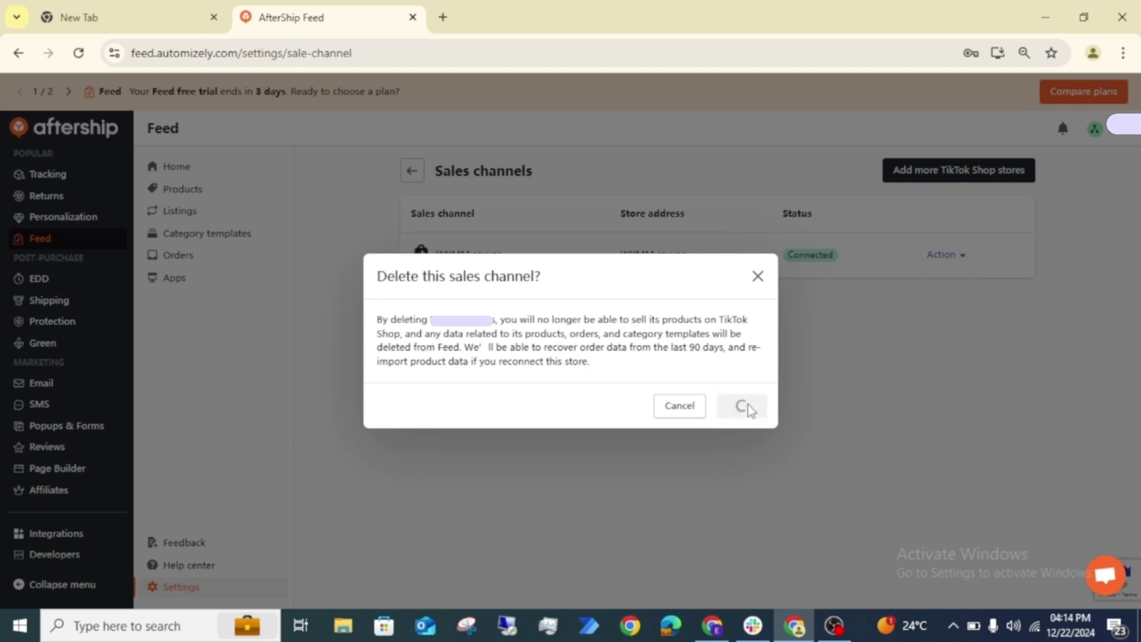